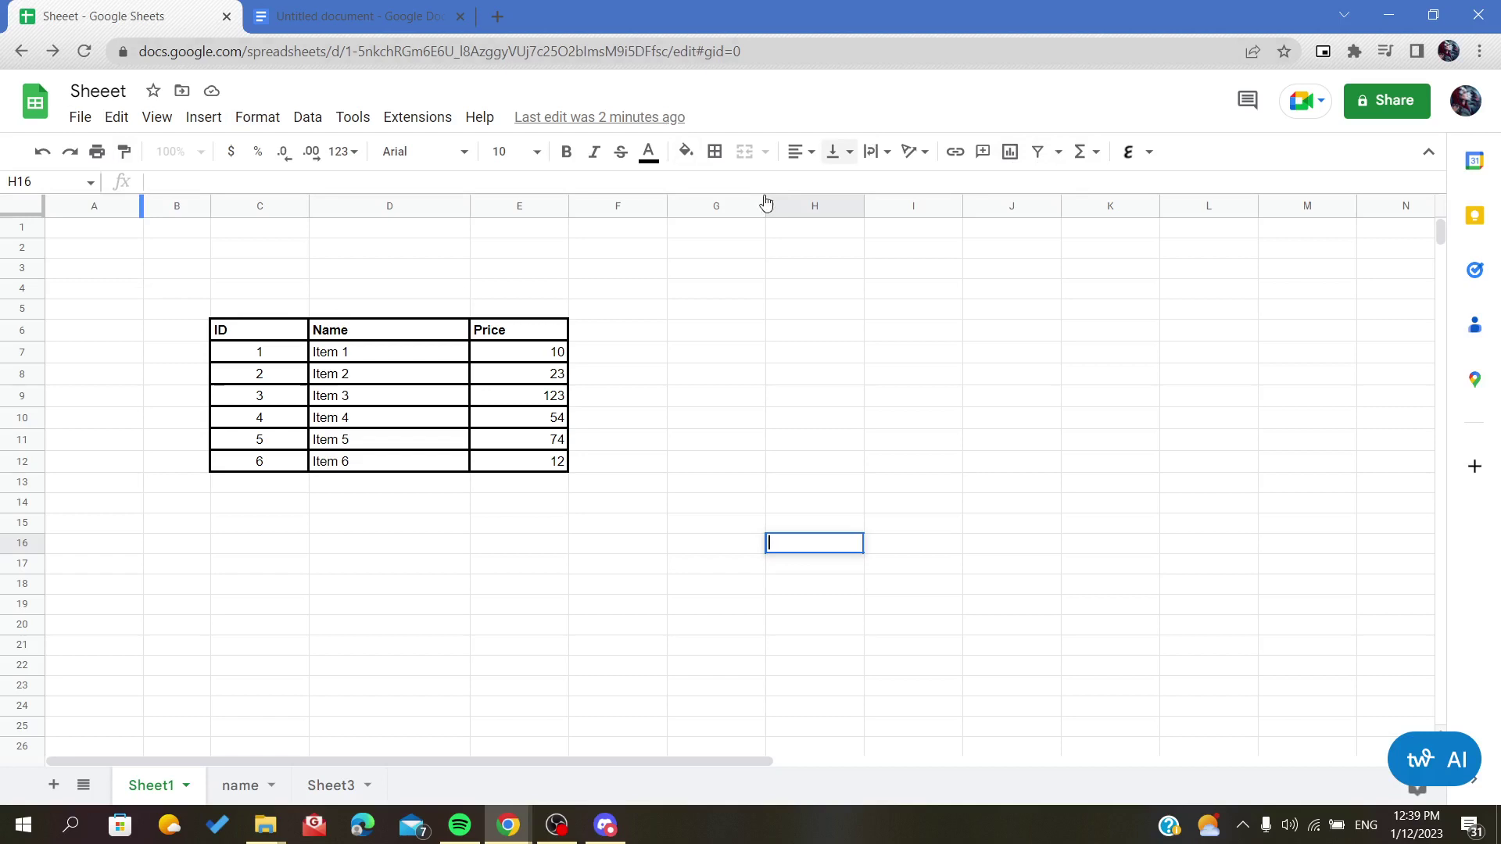
Delete the stray symbol from the blank Google Docs document.
left_click(458, 290)
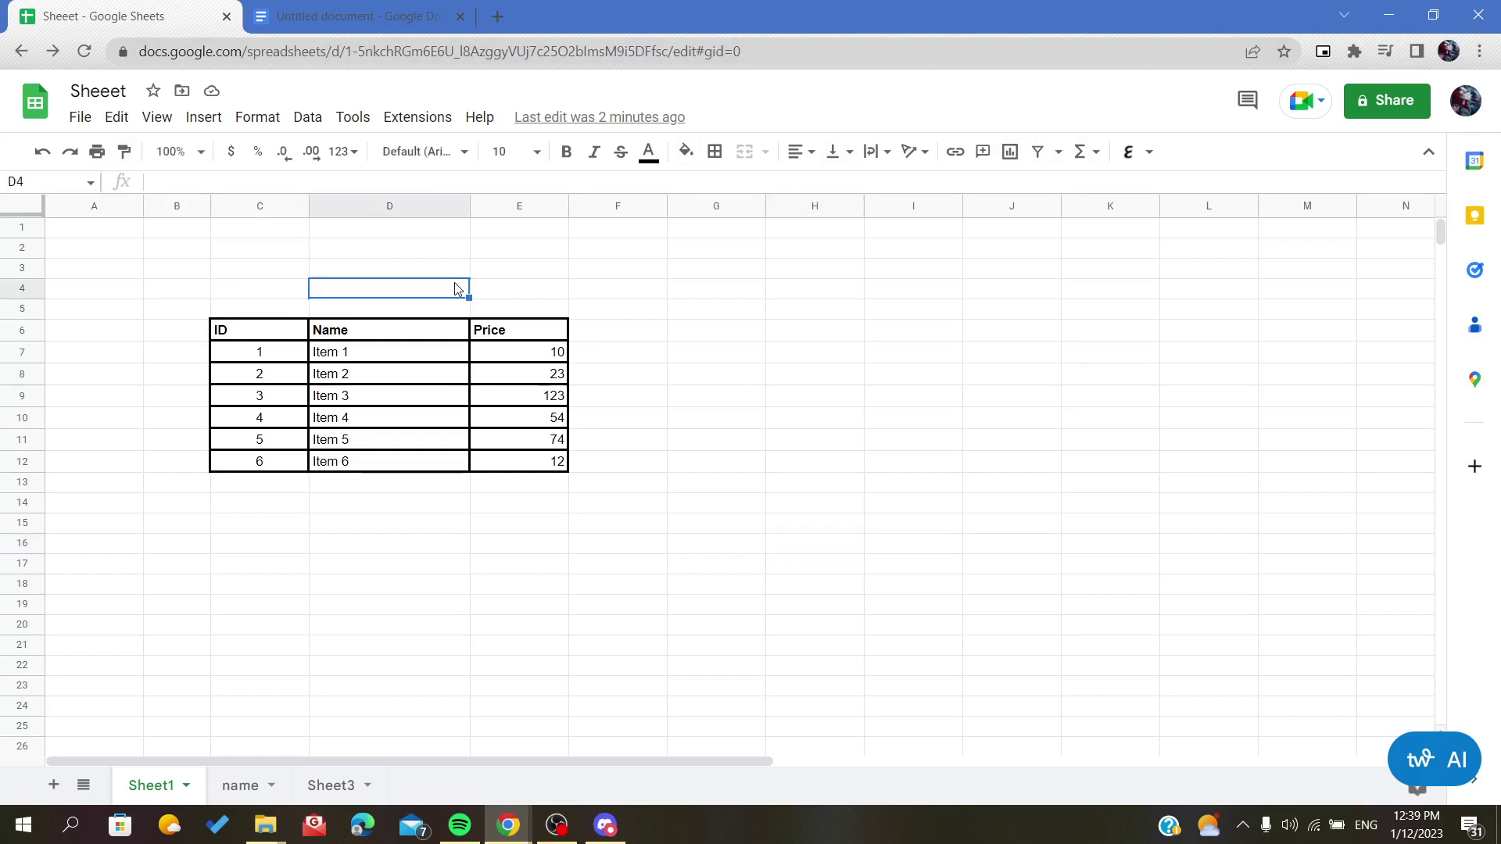
left_click(369, 17)
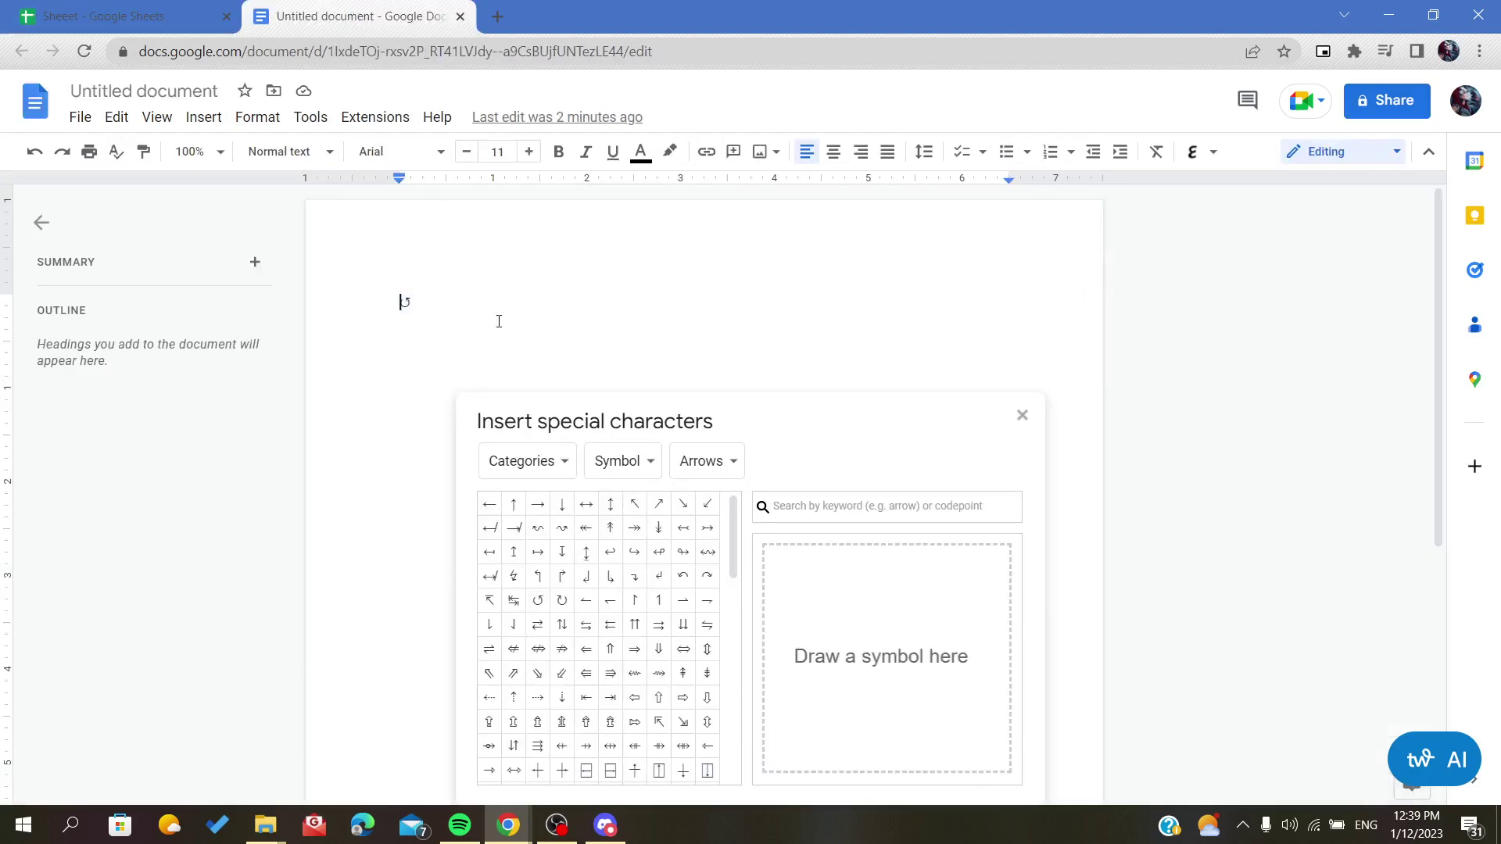
left_click_drag(495, 321, 326, 286)
key("BackSpace")
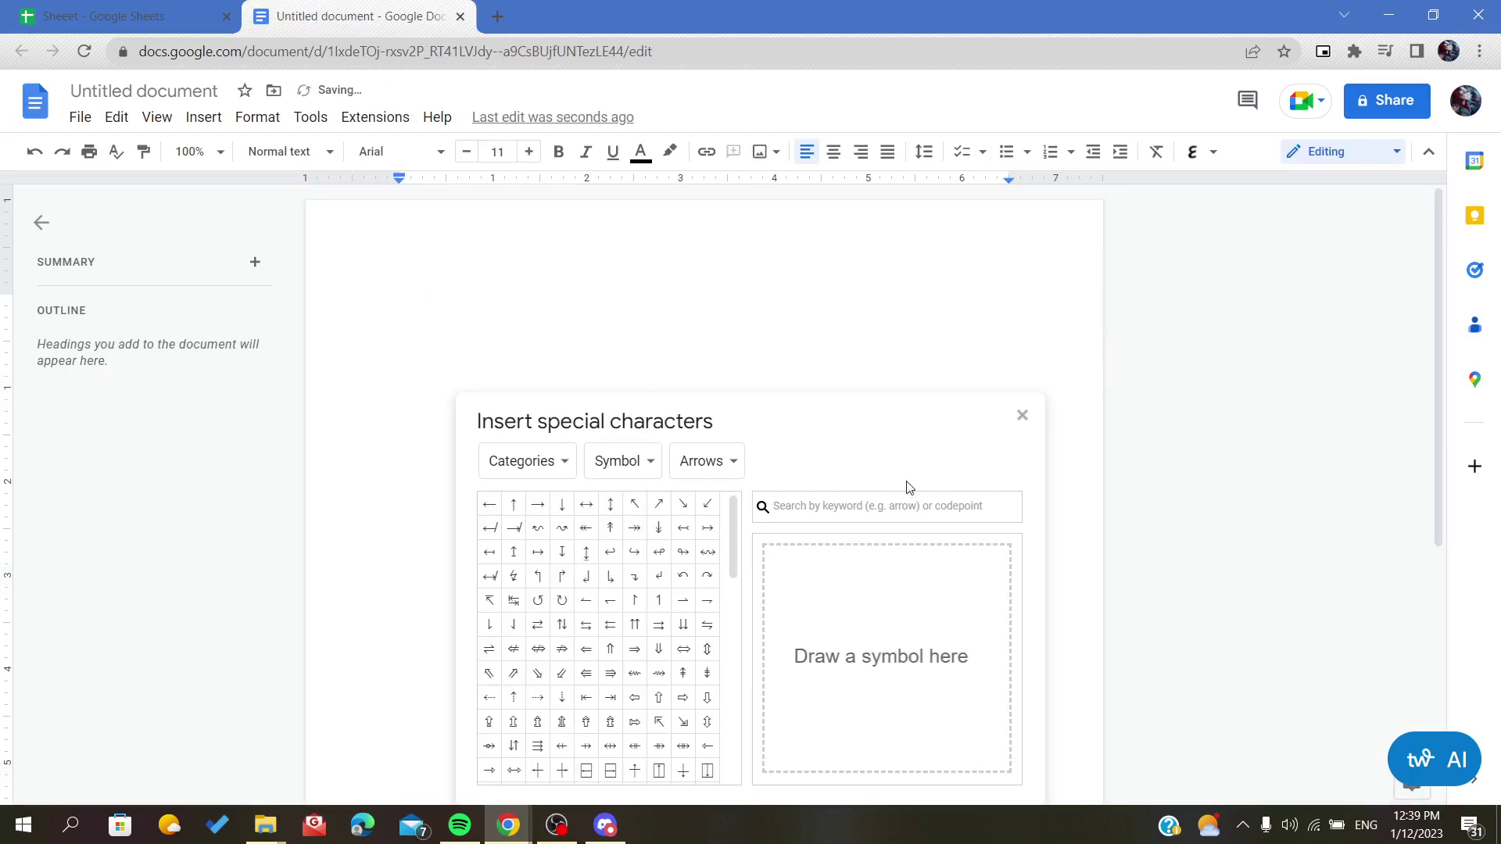
left_click_drag(510, 424, 676, 291)
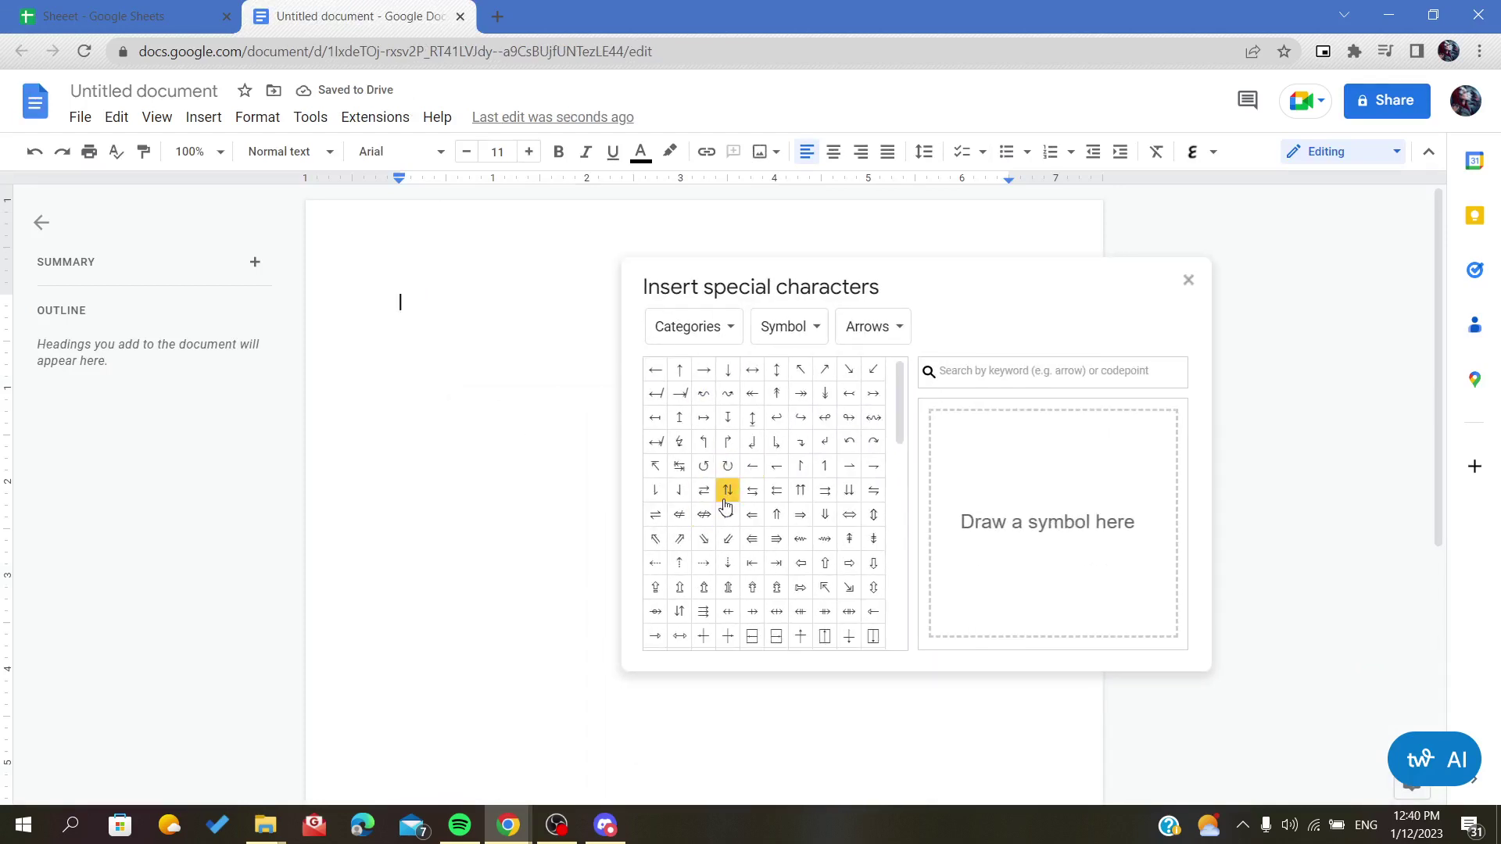
scroll(853, 416, "down", 1)
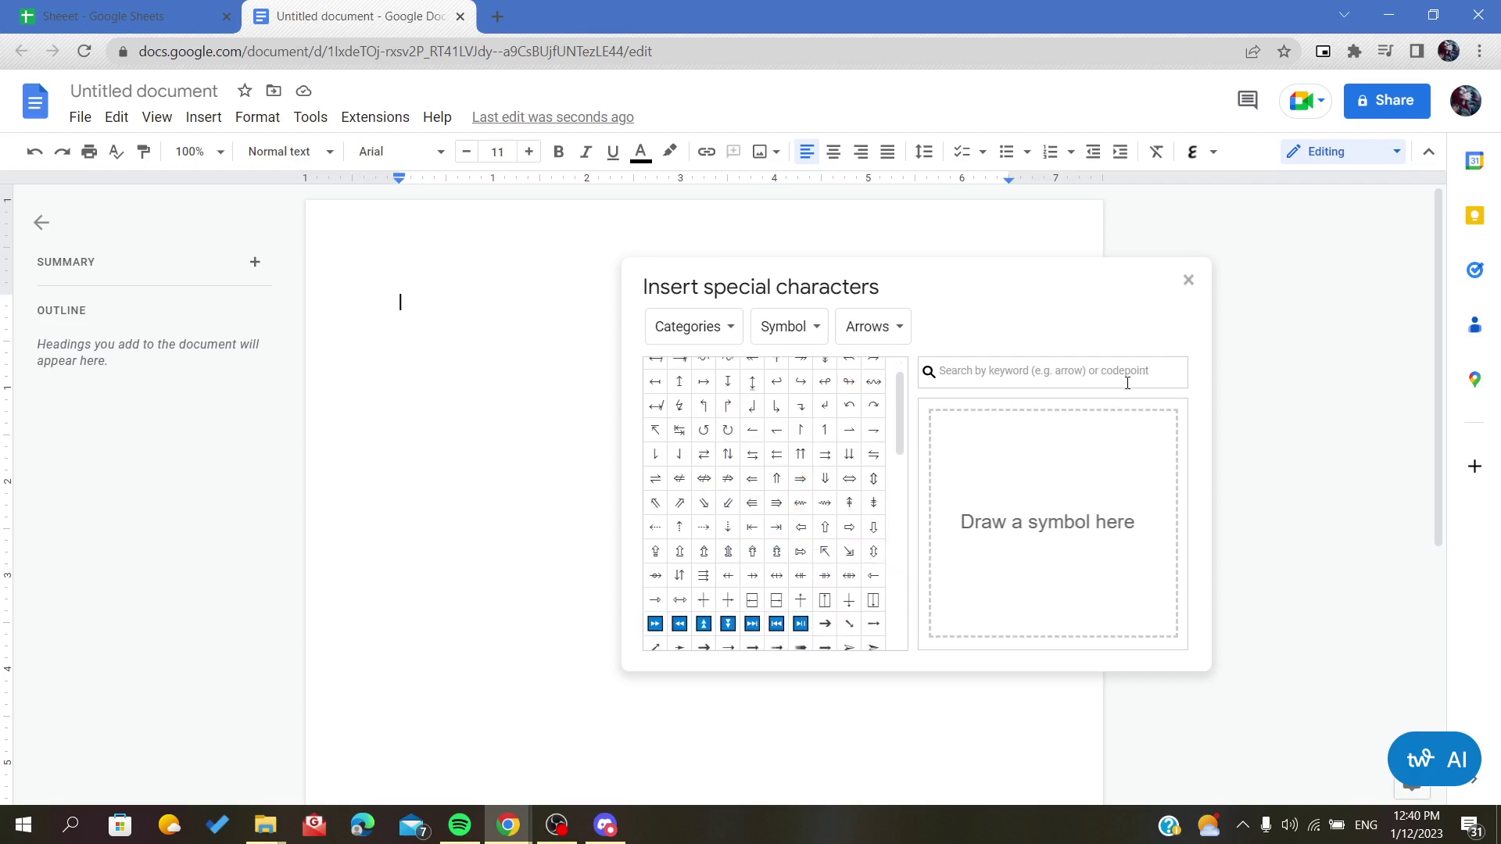
left_click(1187, 280)
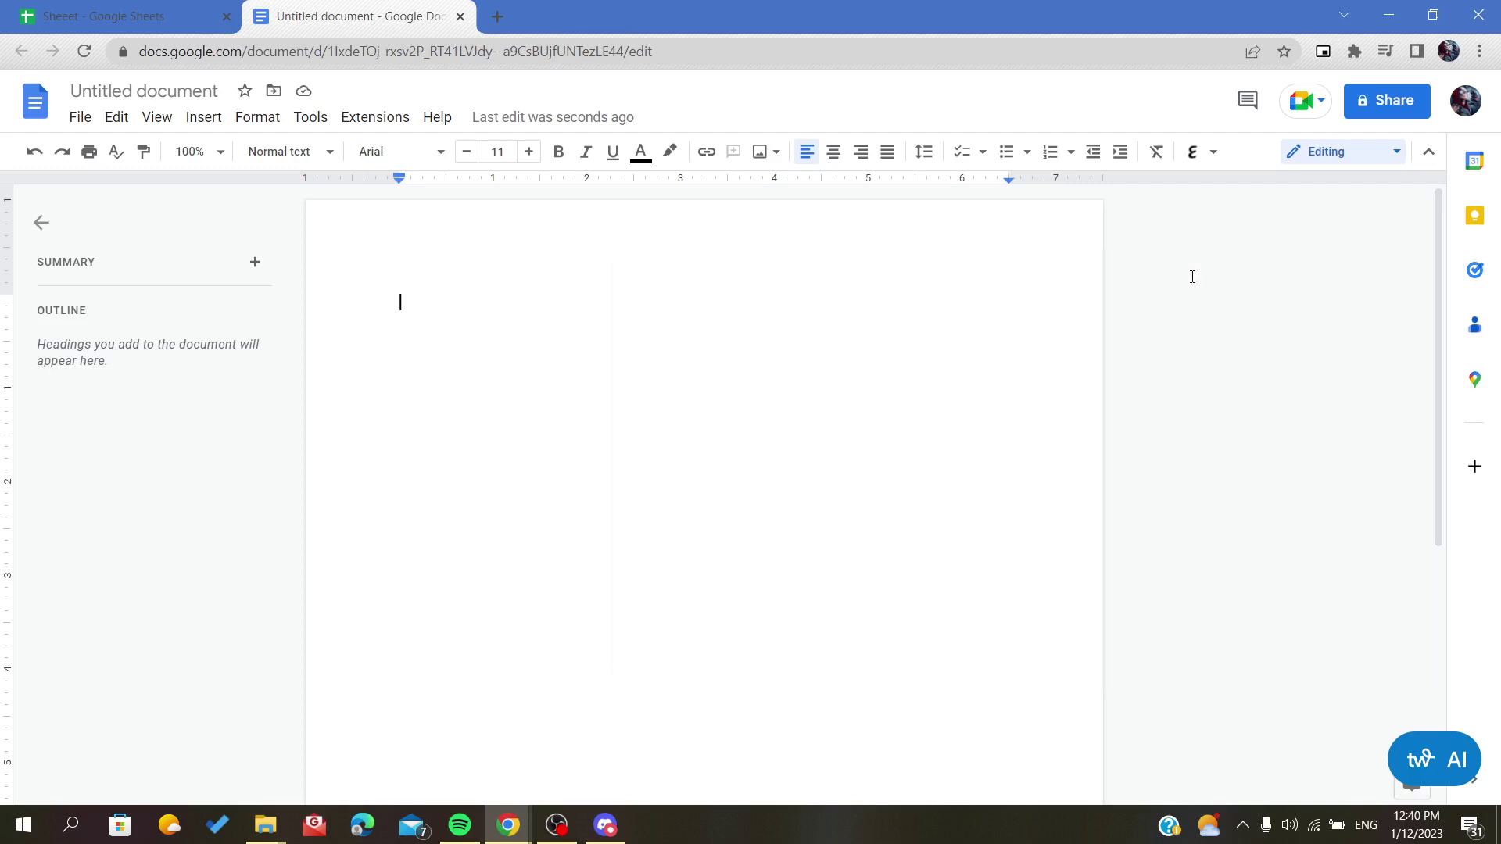
Insert the left arrow with circled plus from Special characters and copy it.
left_click(197, 118)
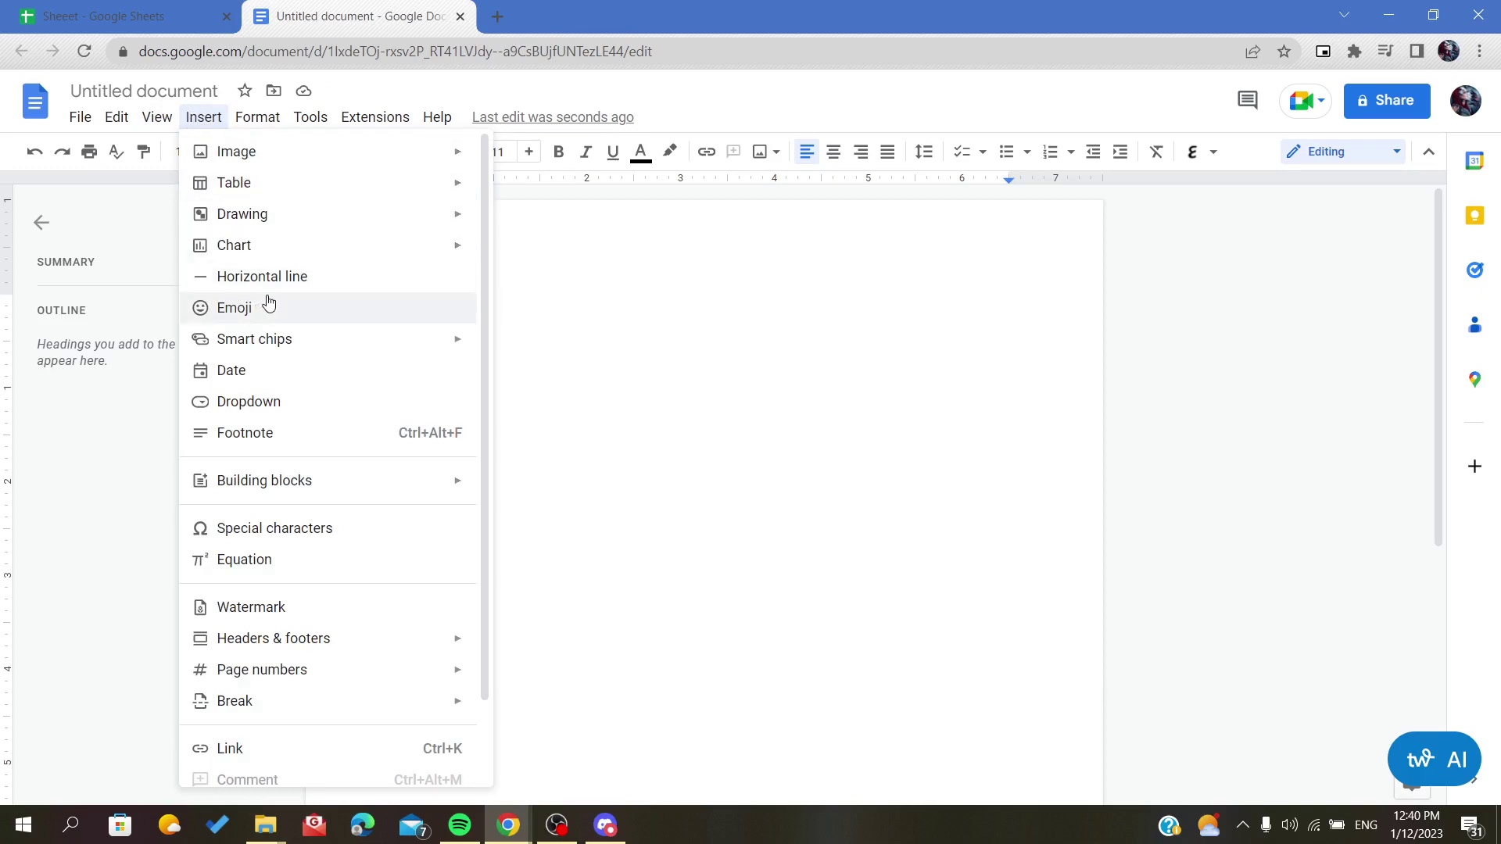
left_click(281, 540)
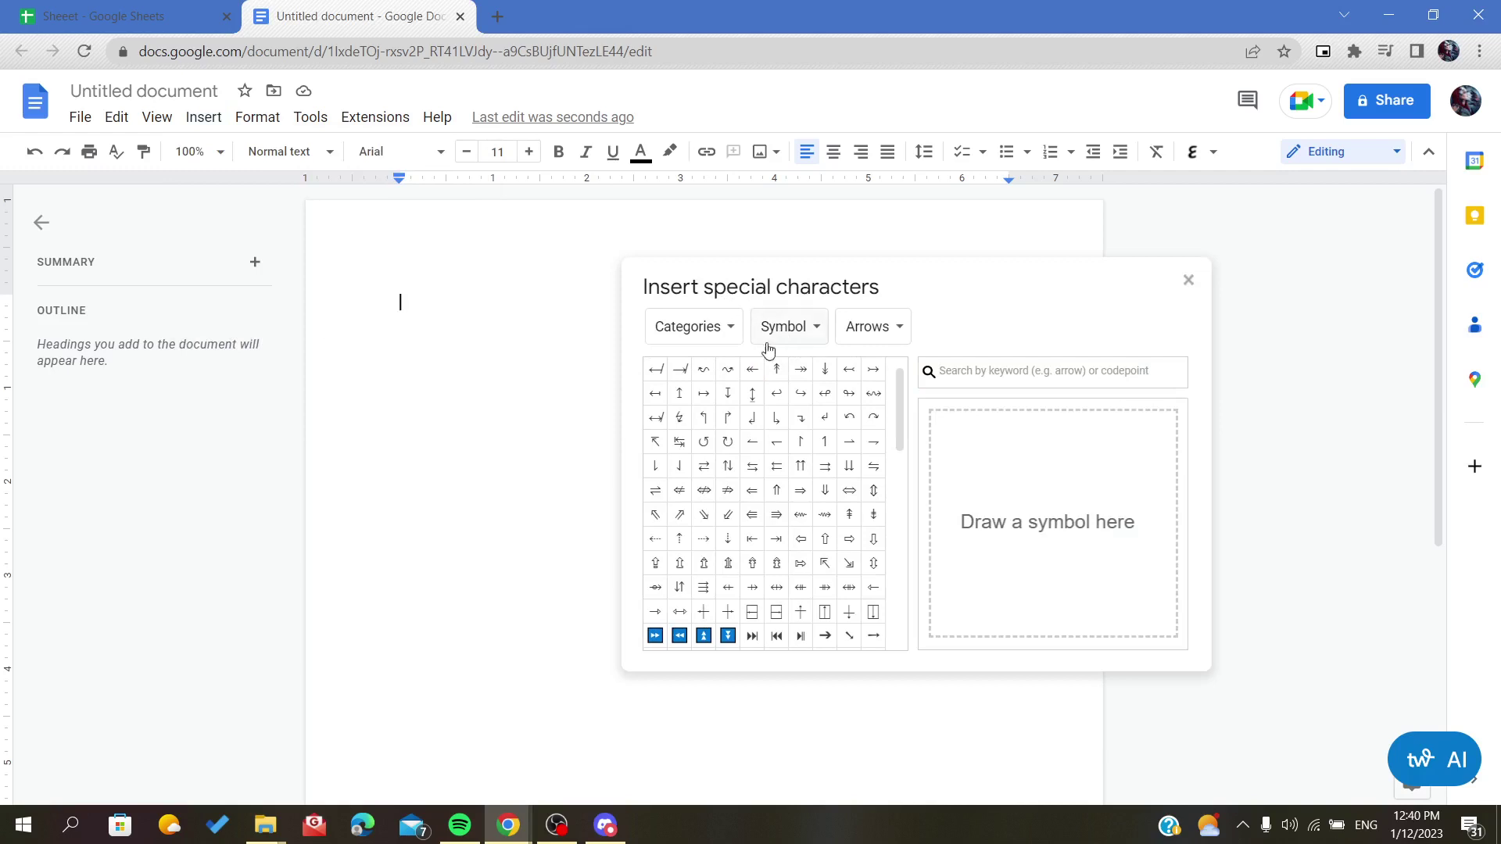
scroll(688, 531, "down", 3)
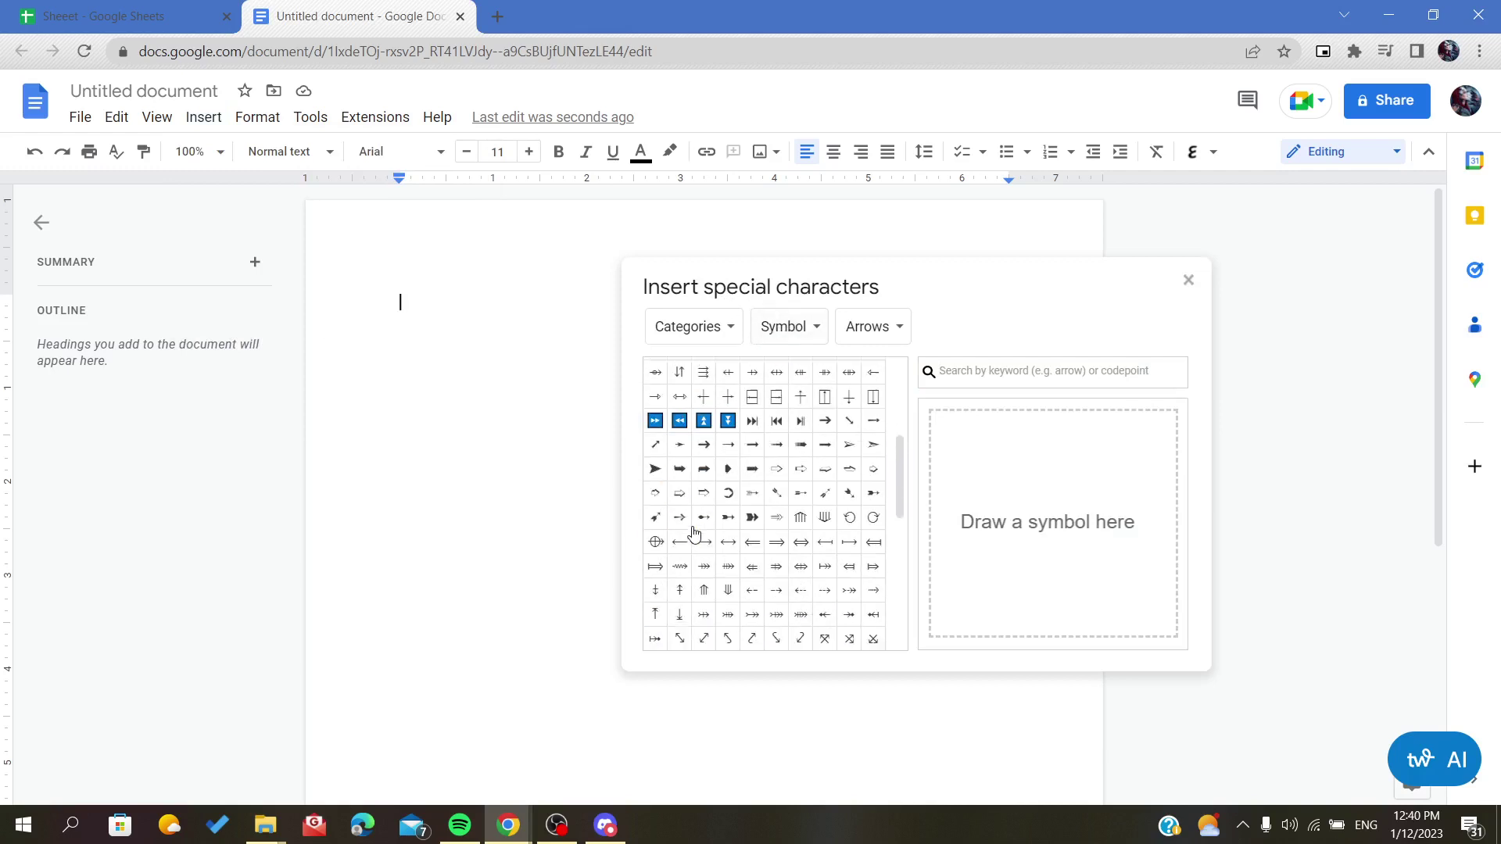
scroll(682, 476, "down", 3)
scroll(682, 477, "down", 2)
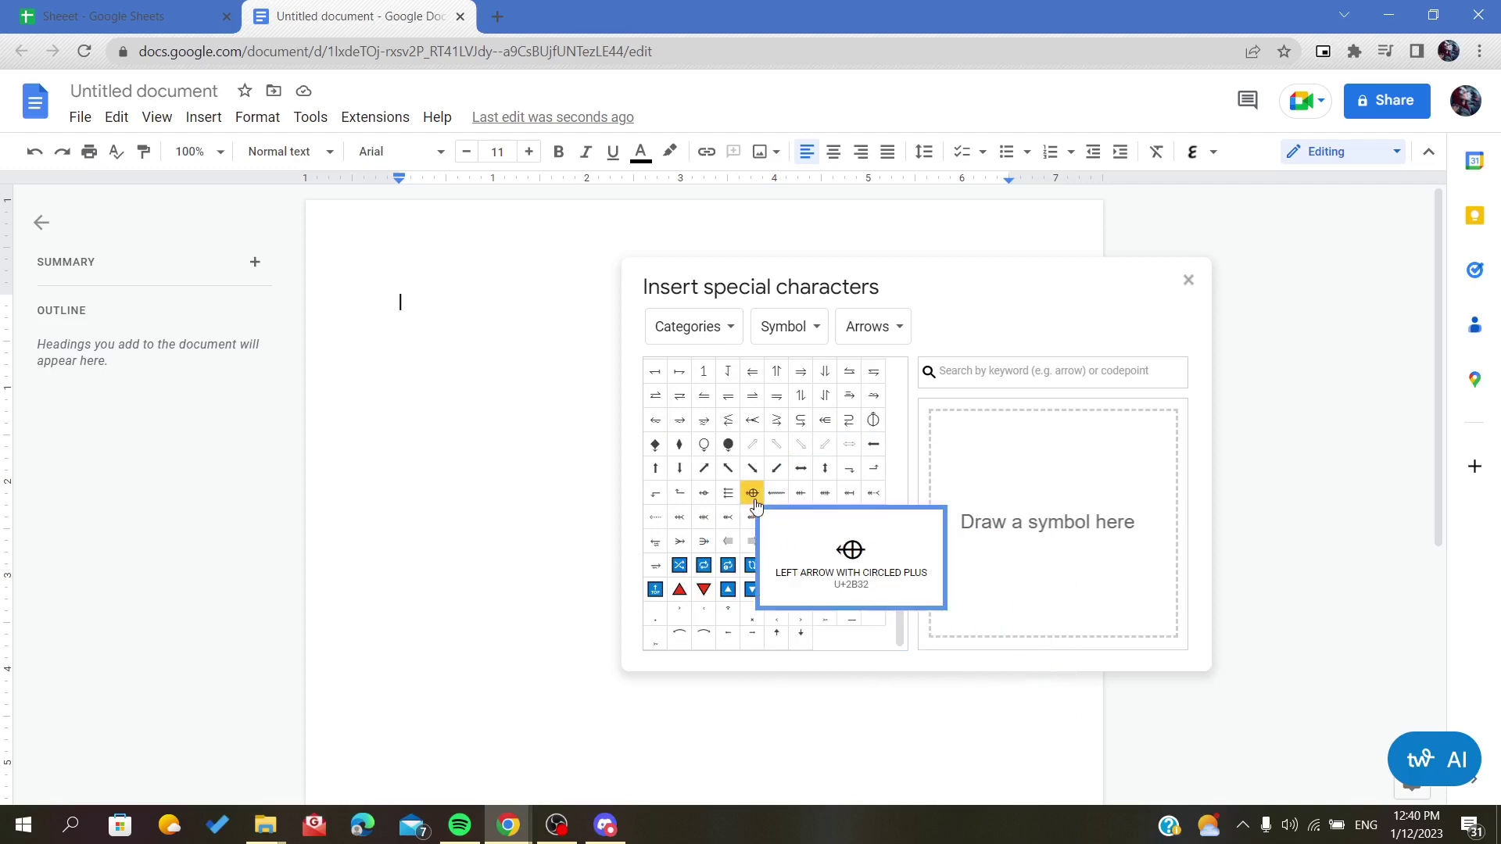
left_click(752, 493)
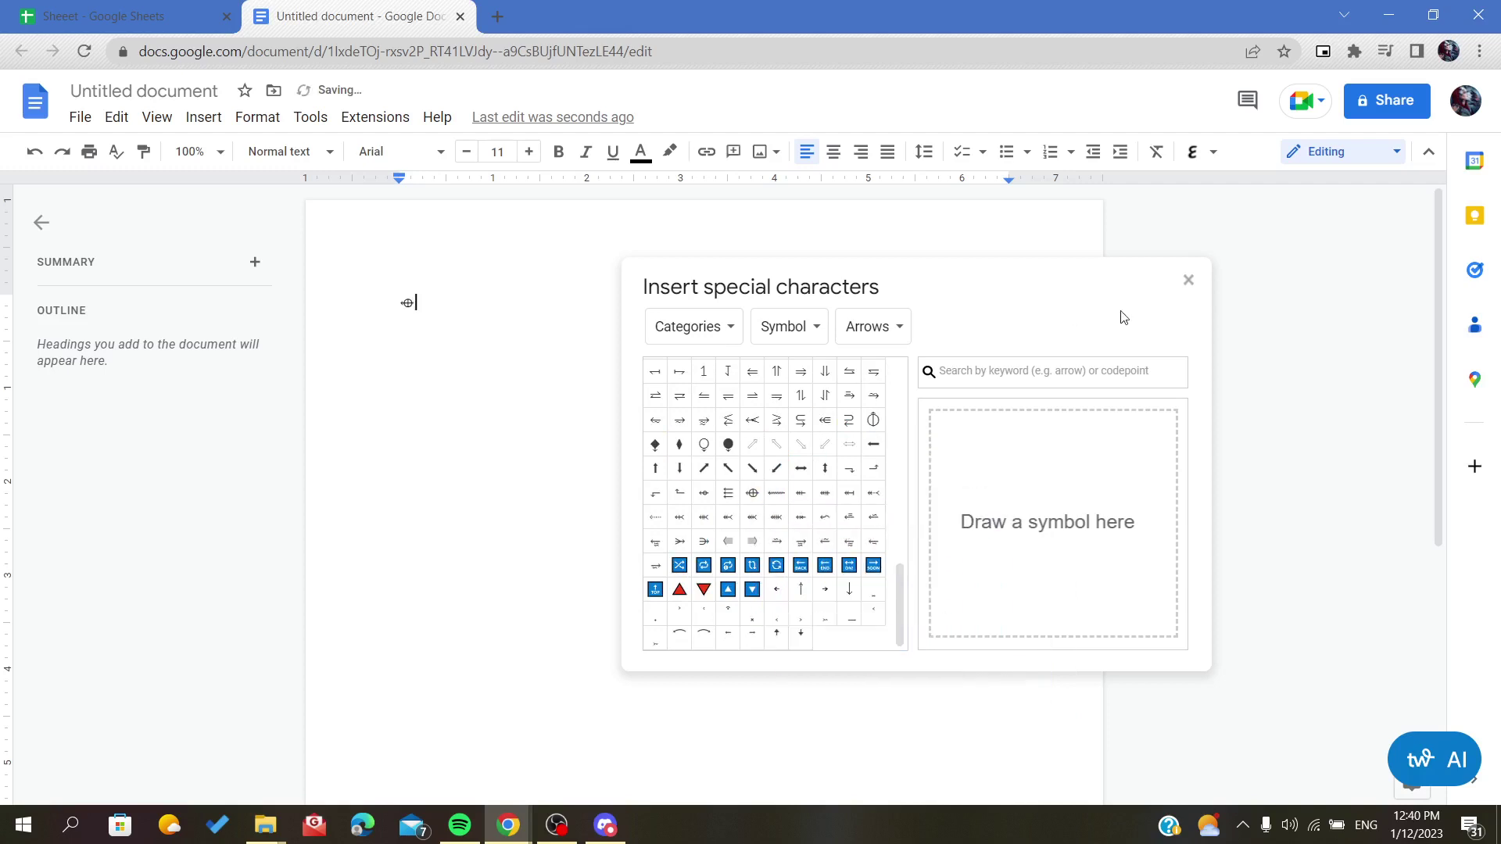
left_click(1189, 280)
left_click_drag(419, 302, 399, 302)
right_click(404, 304)
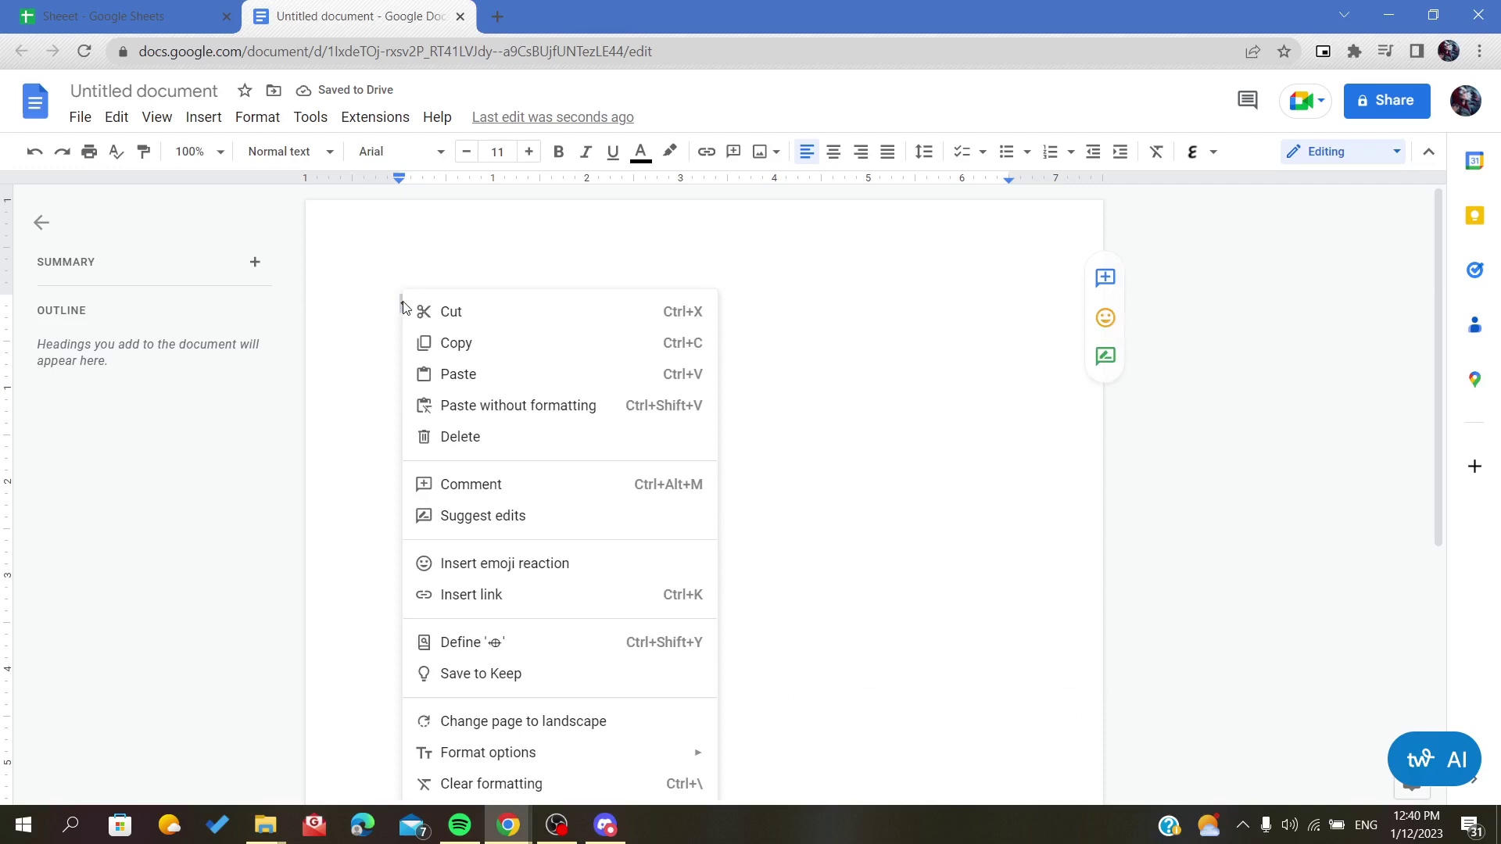
left_click(462, 338)
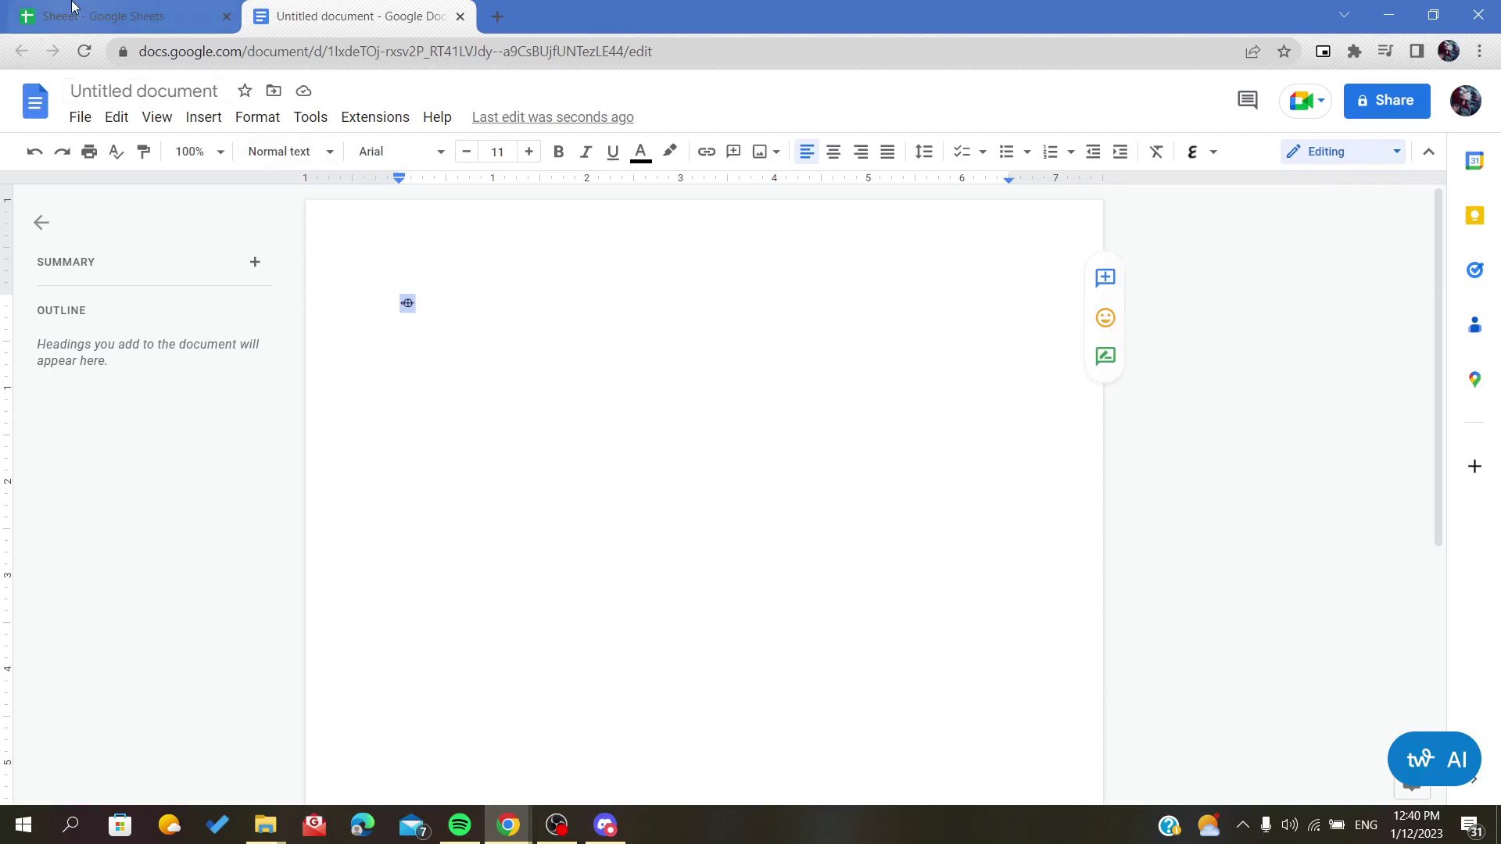
Paste the arrow symbol into G9 at font size 14 in yellow.
key("ctrl+Tab")
left_click(704, 421)
right_click(712, 397)
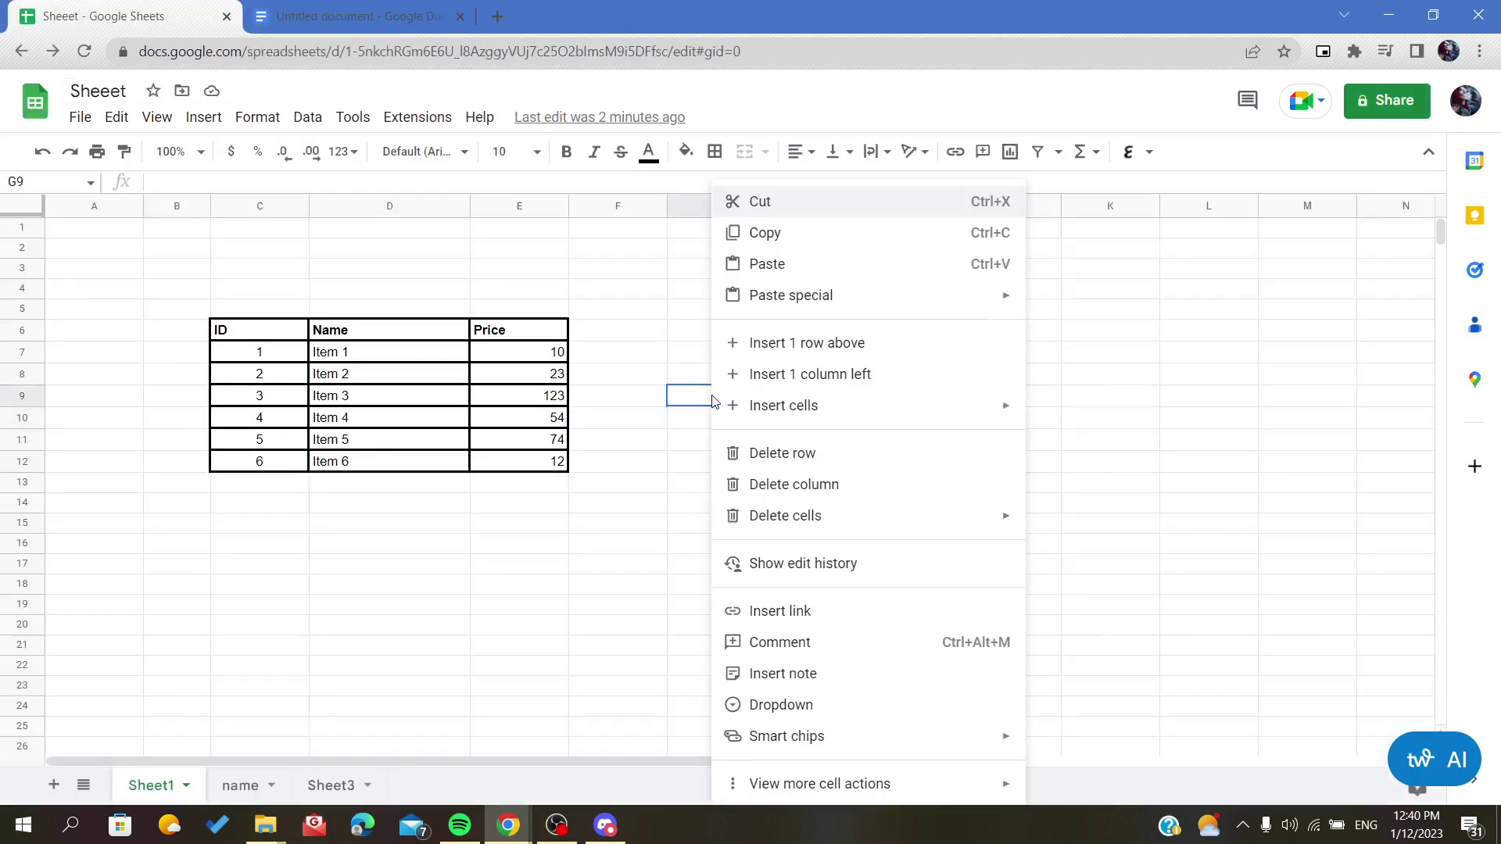
left_click(775, 263)
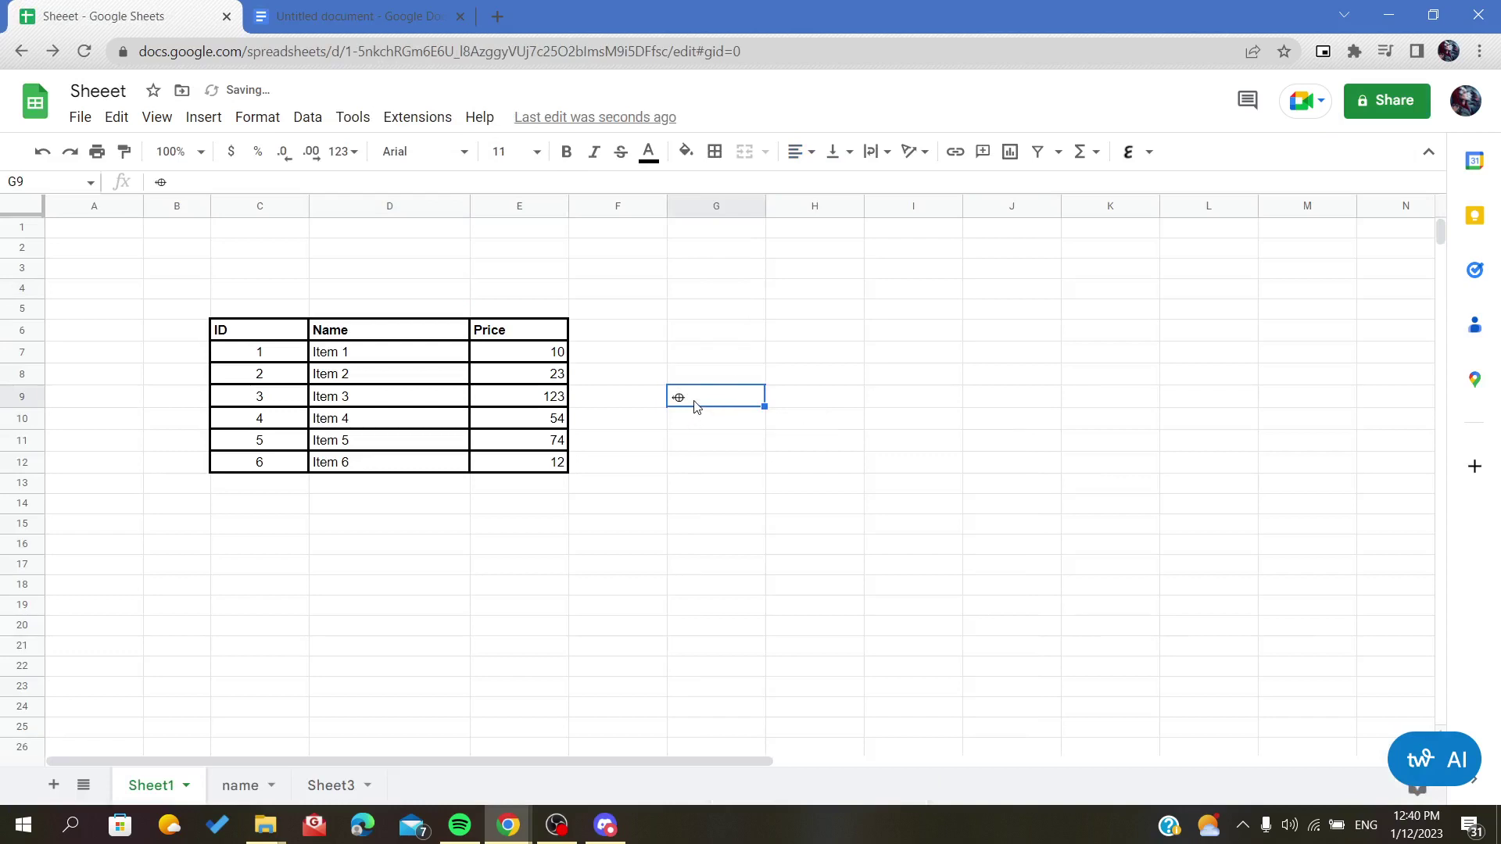
left_click(537, 153)
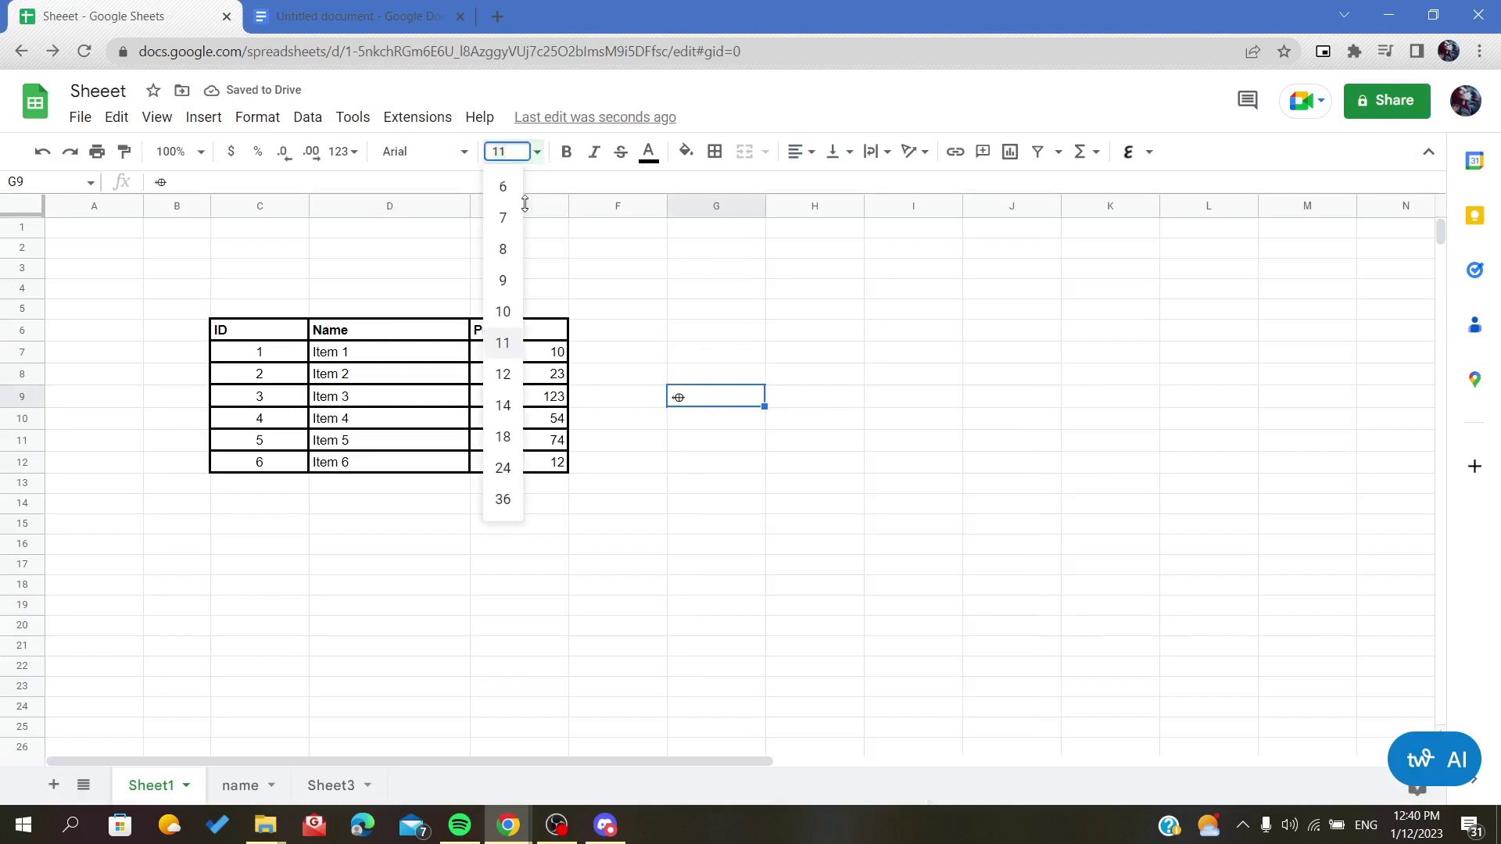
left_click(501, 408)
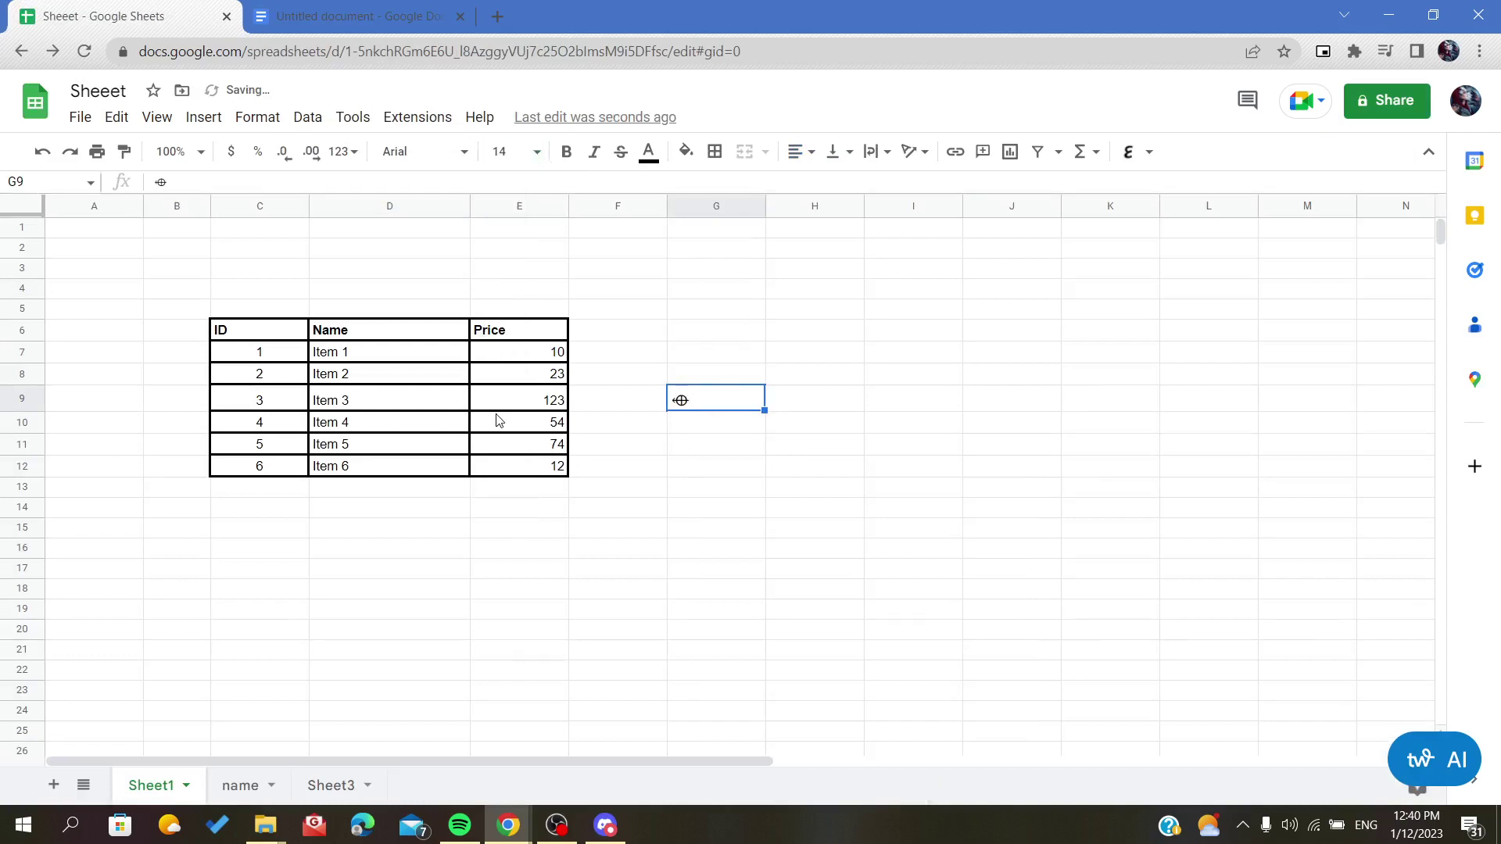
left_click(644, 164)
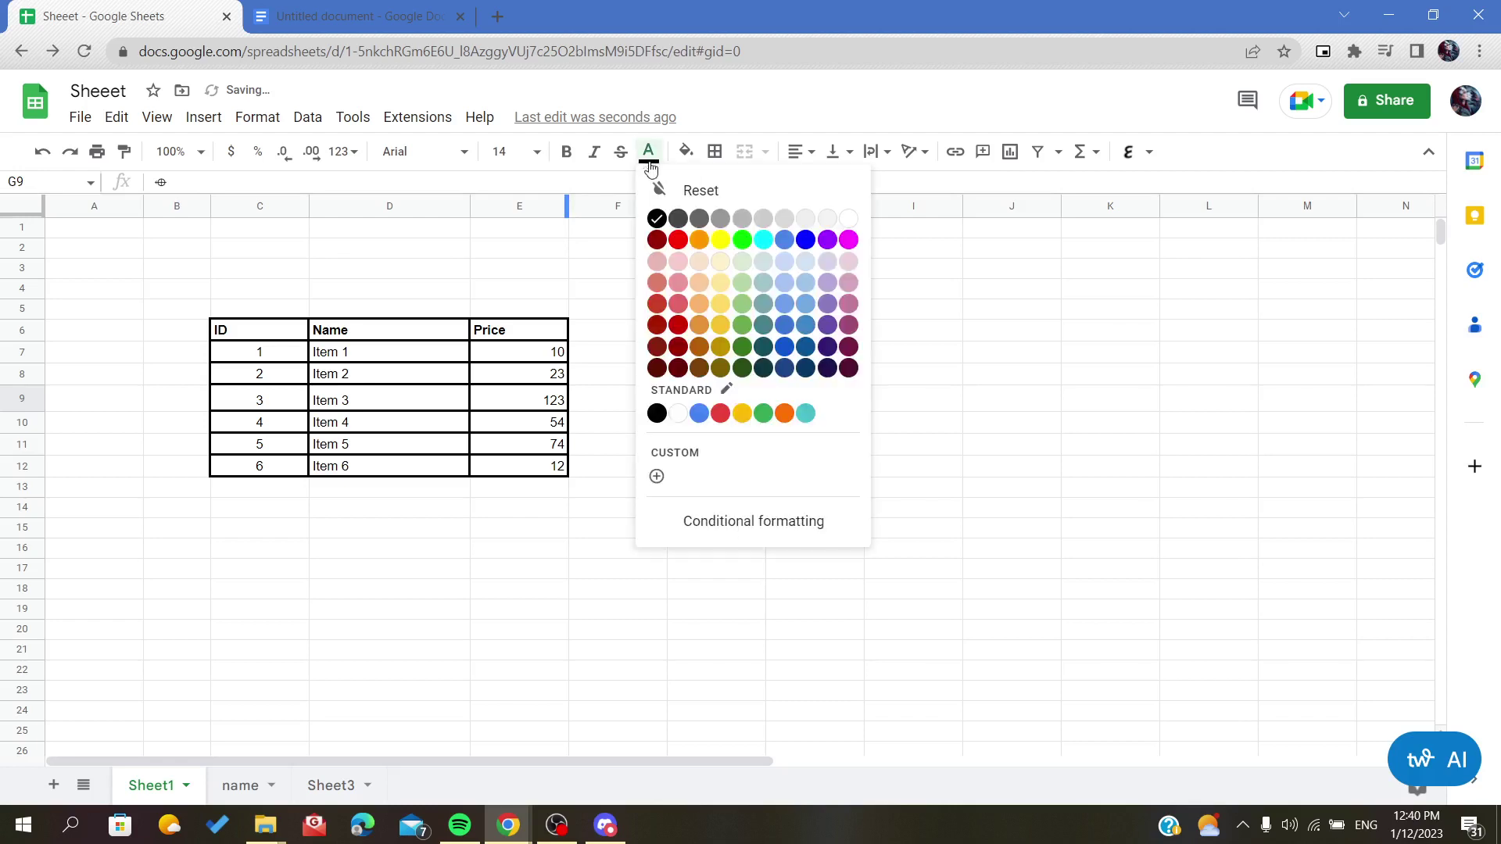
left_click(721, 249)
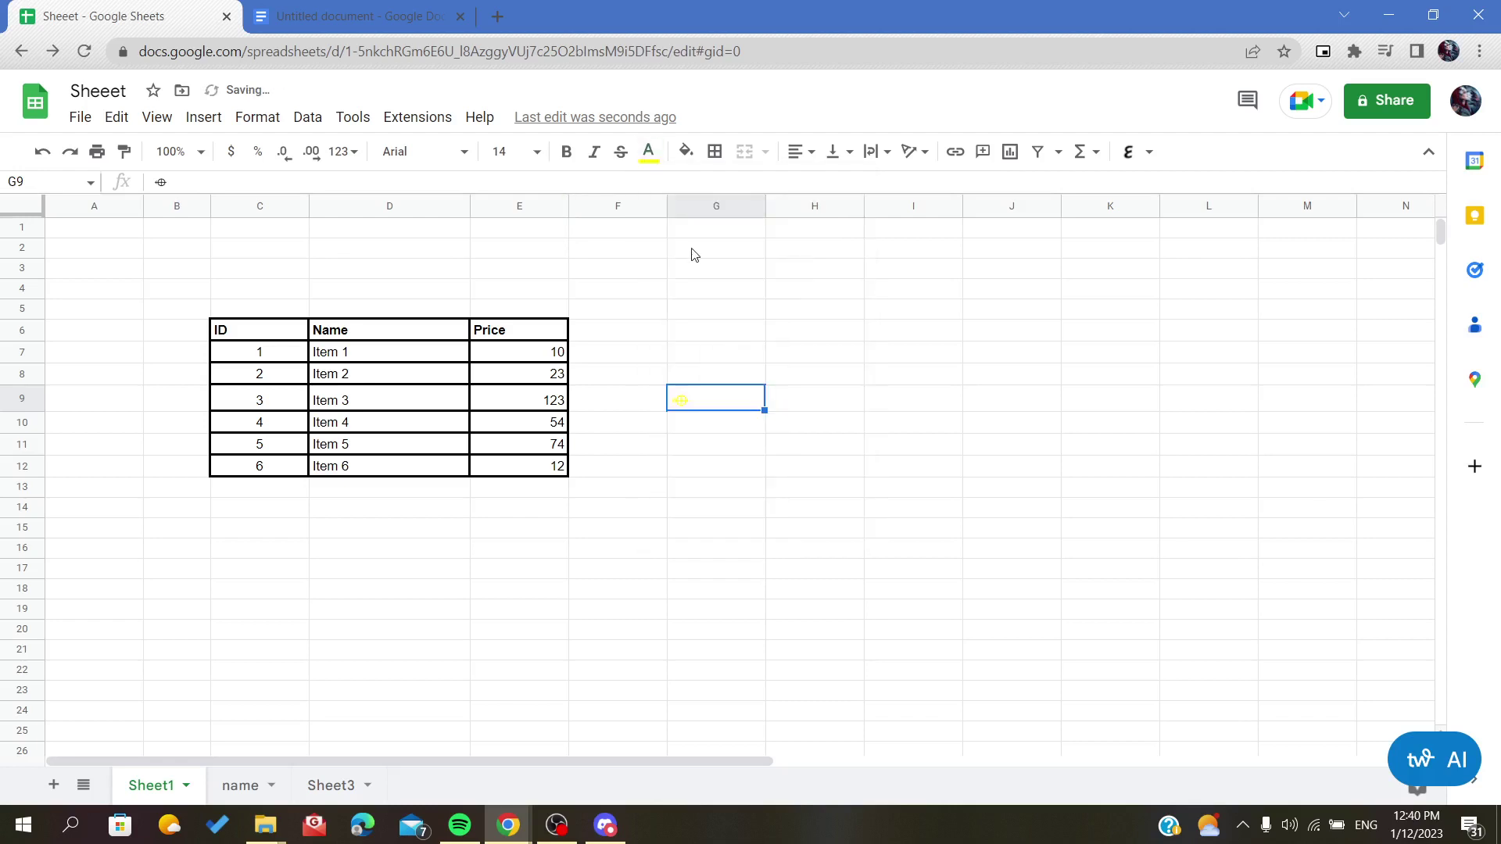
Enlarge the G9 symbol to size 36 in pale yellow, then delete it.
left_click(535, 154)
left_click(504, 501)
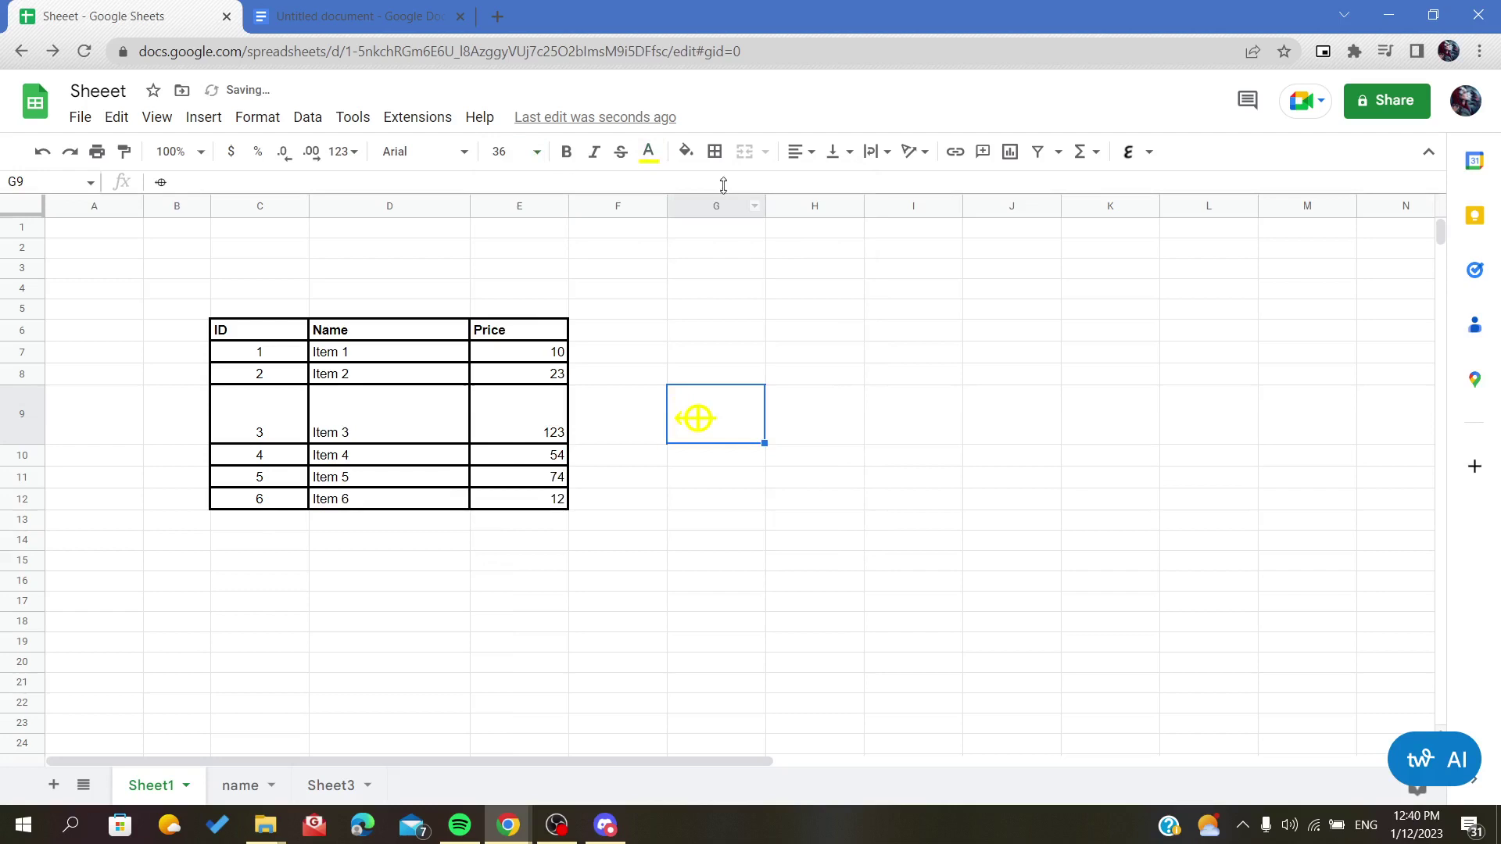
left_click(655, 152)
left_click(720, 292)
left_click(719, 457)
left_click(723, 425)
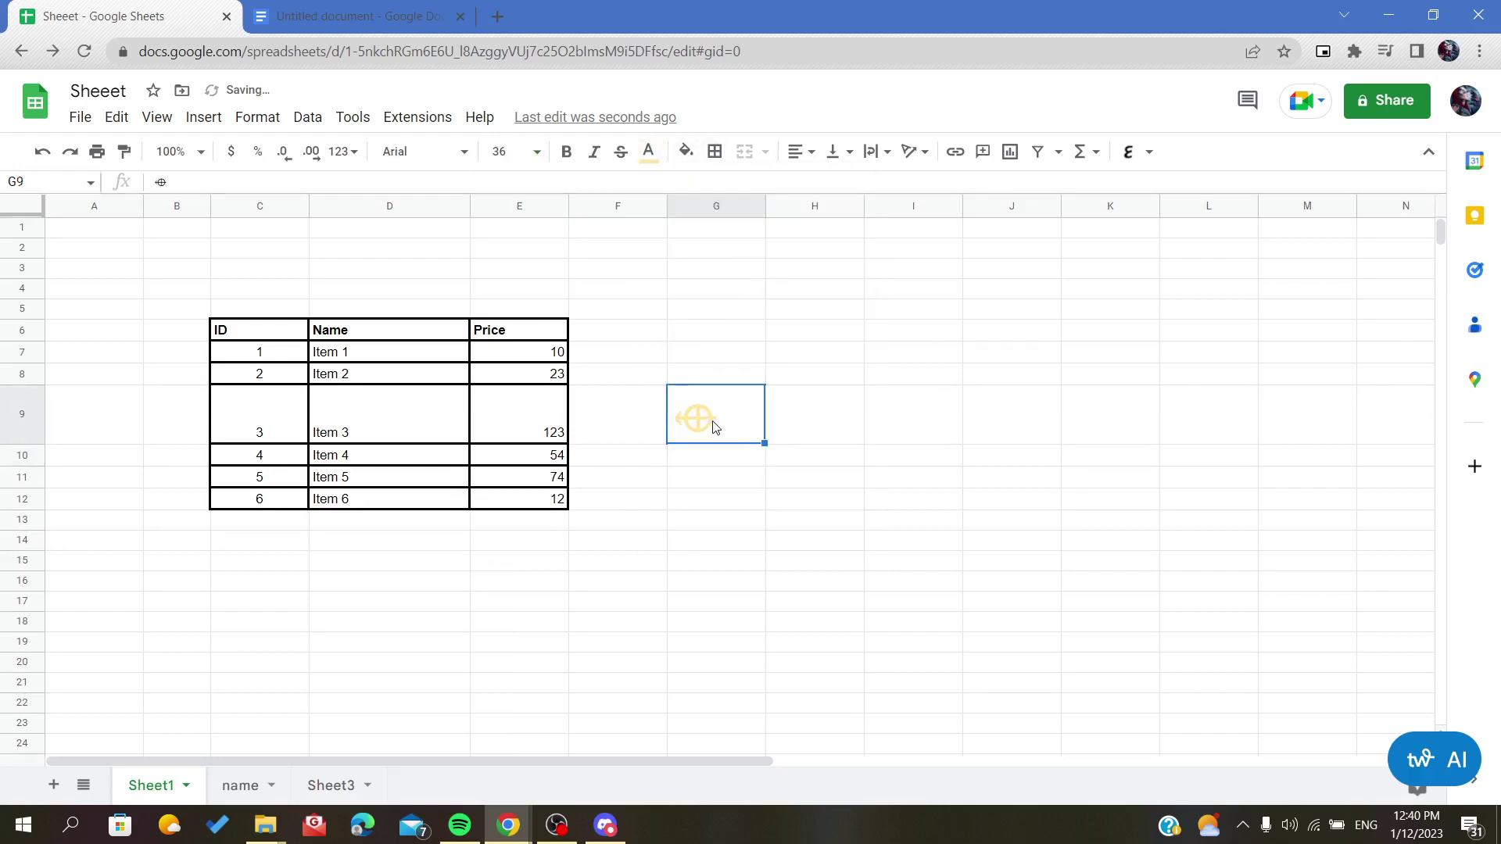
key("Delete")
left_click(792, 381)
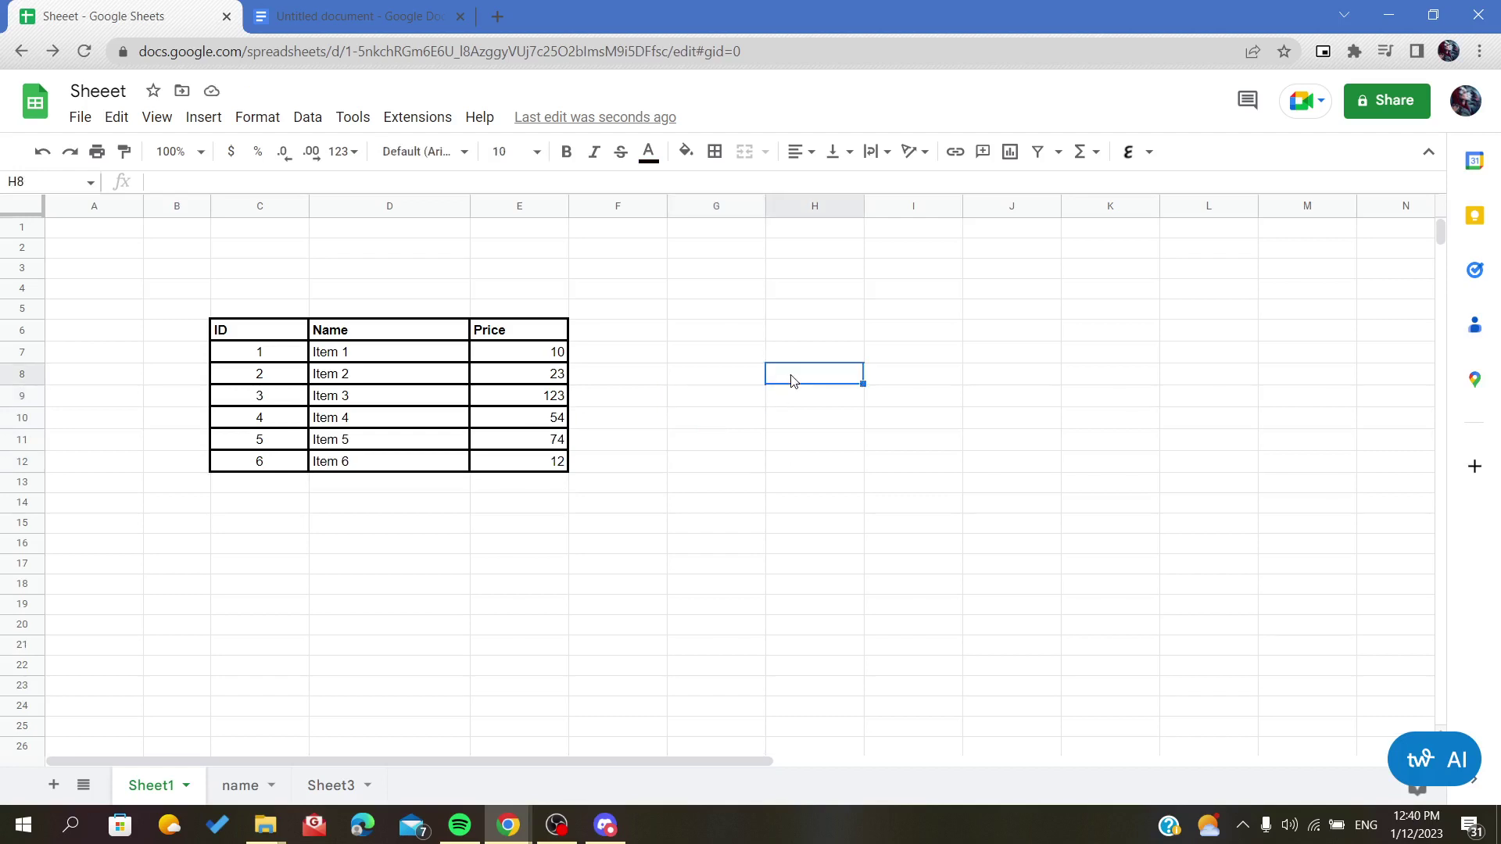
Search Get add-ons for 'specia' and open the Special Characters add-on page.
left_click(399, 123)
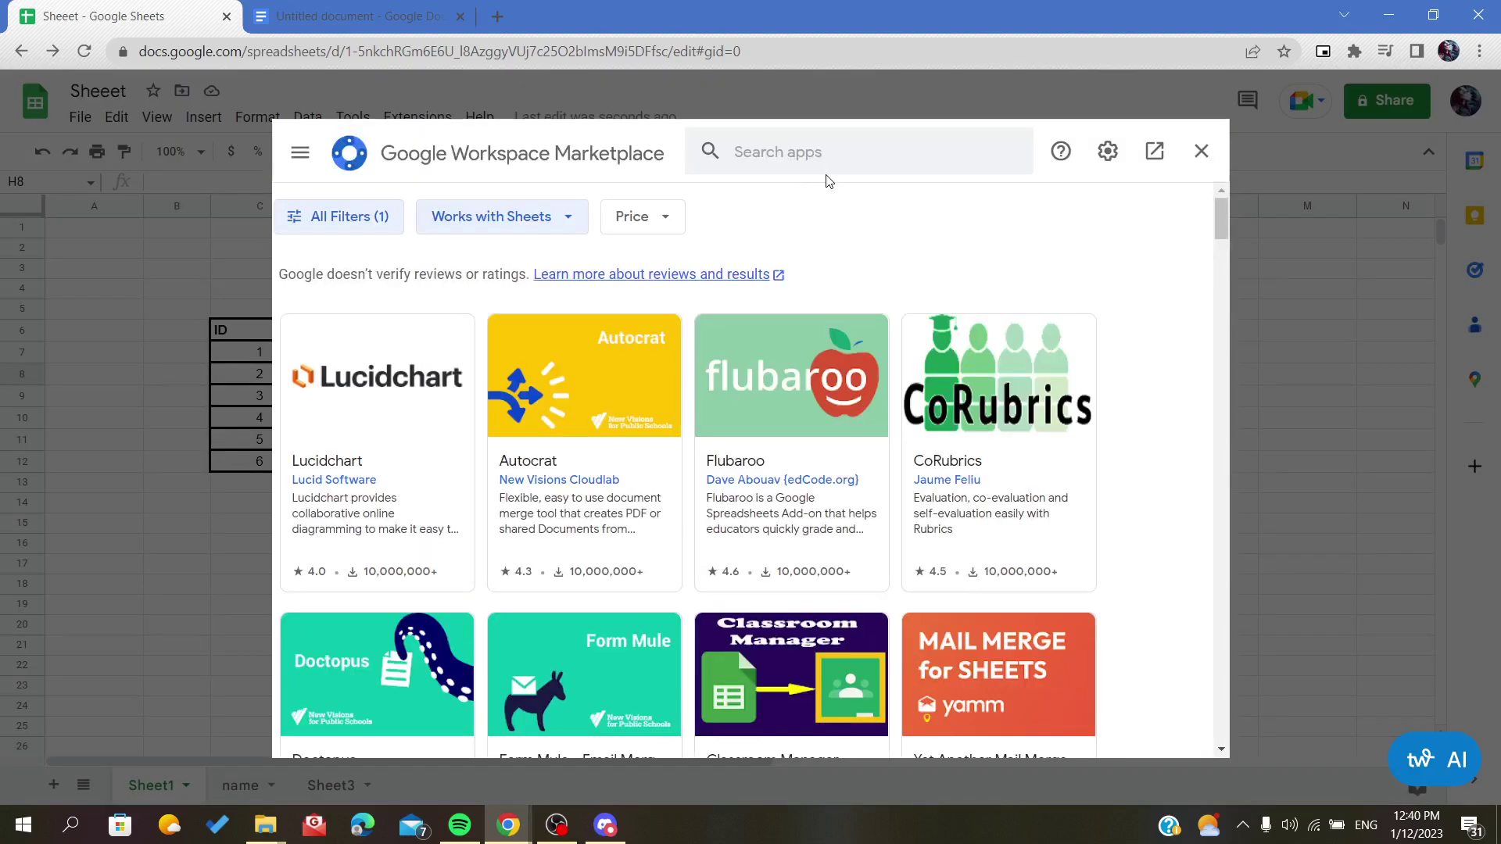
left_click(789, 157)
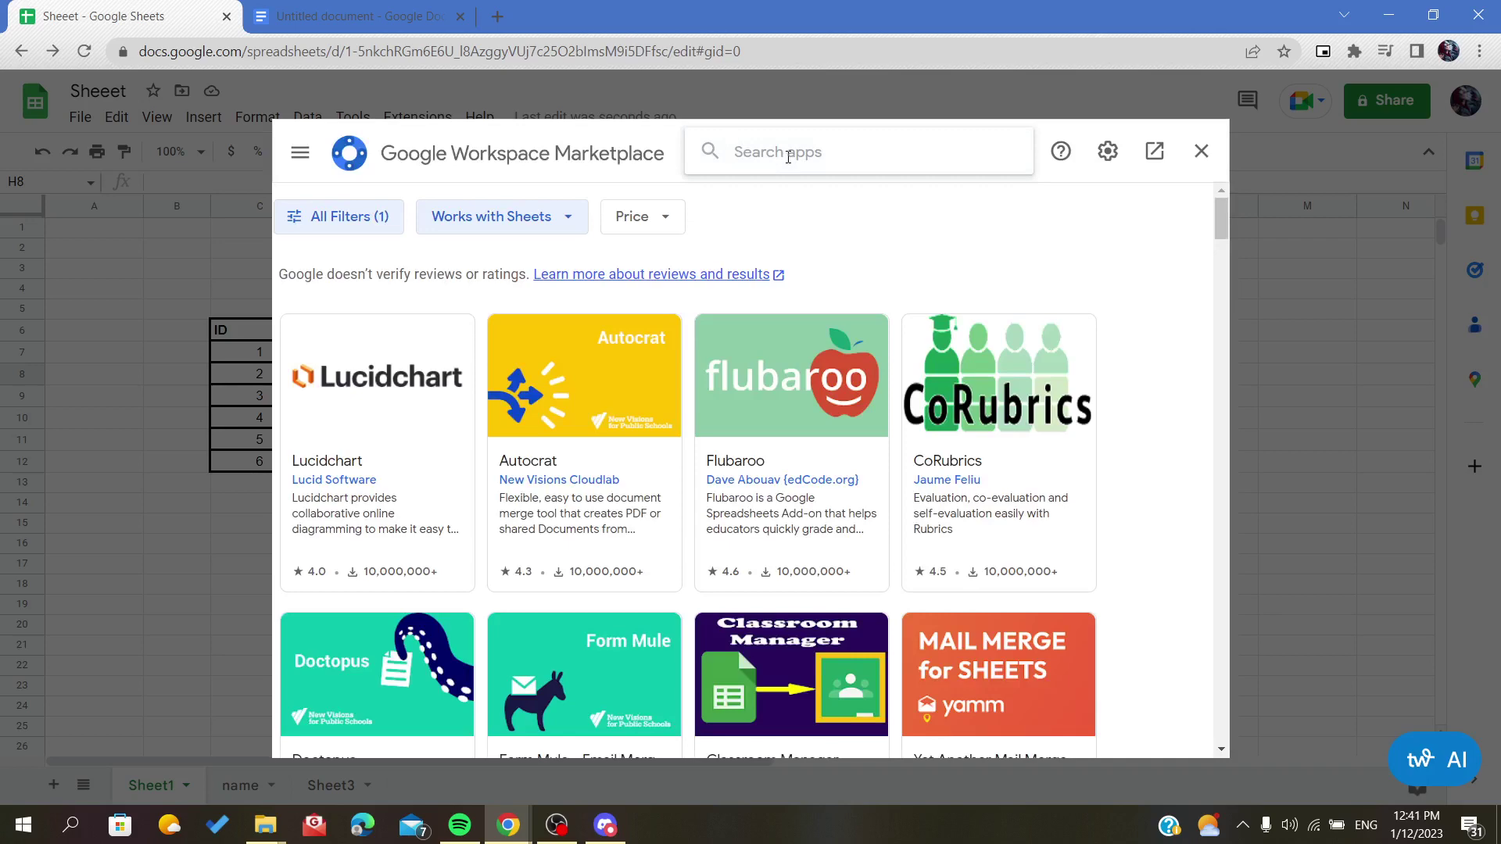
type("specia")
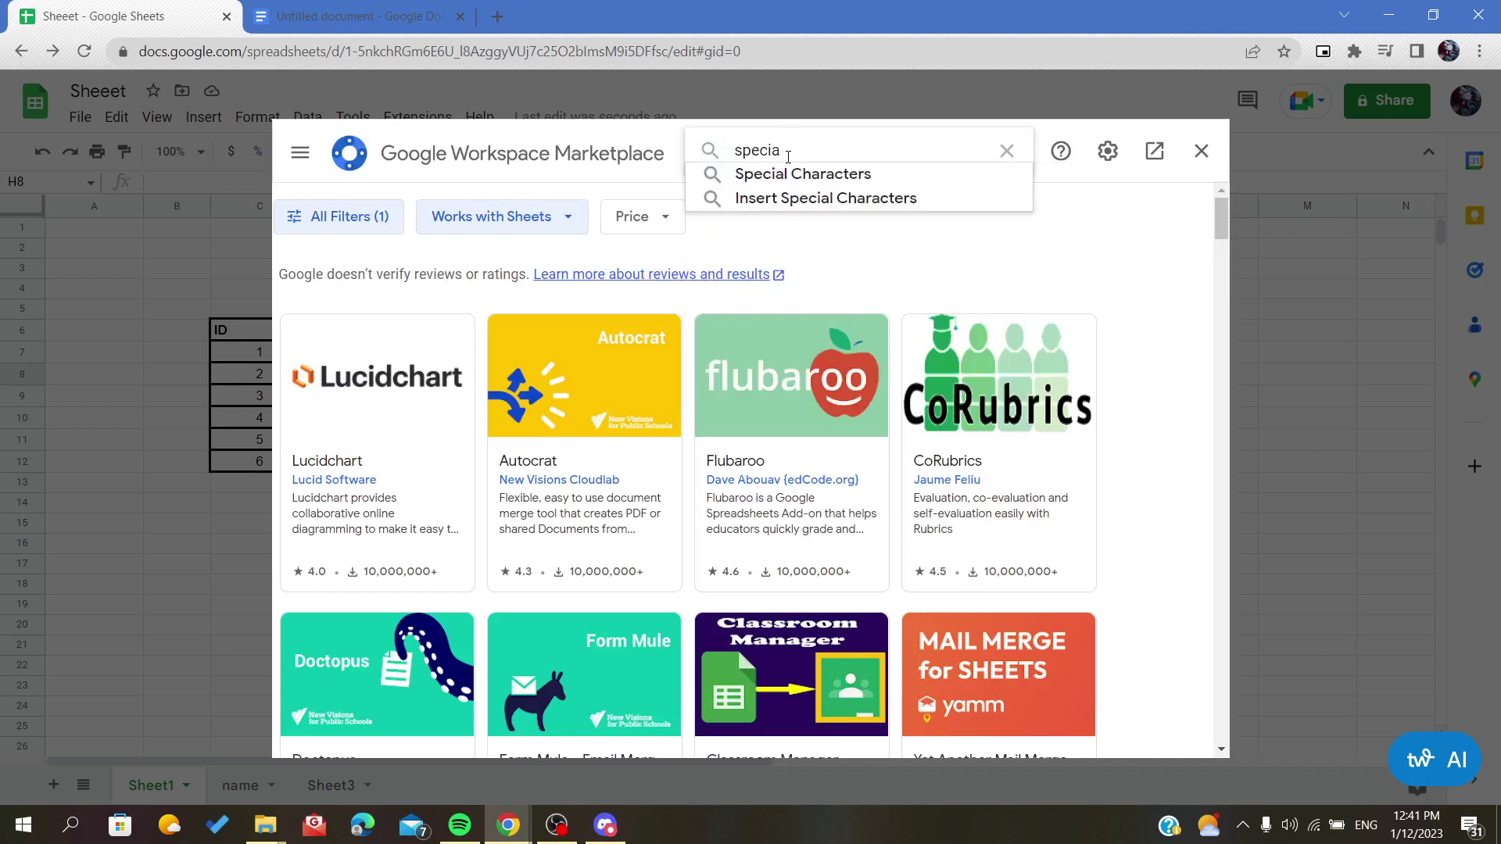
left_click(796, 175)
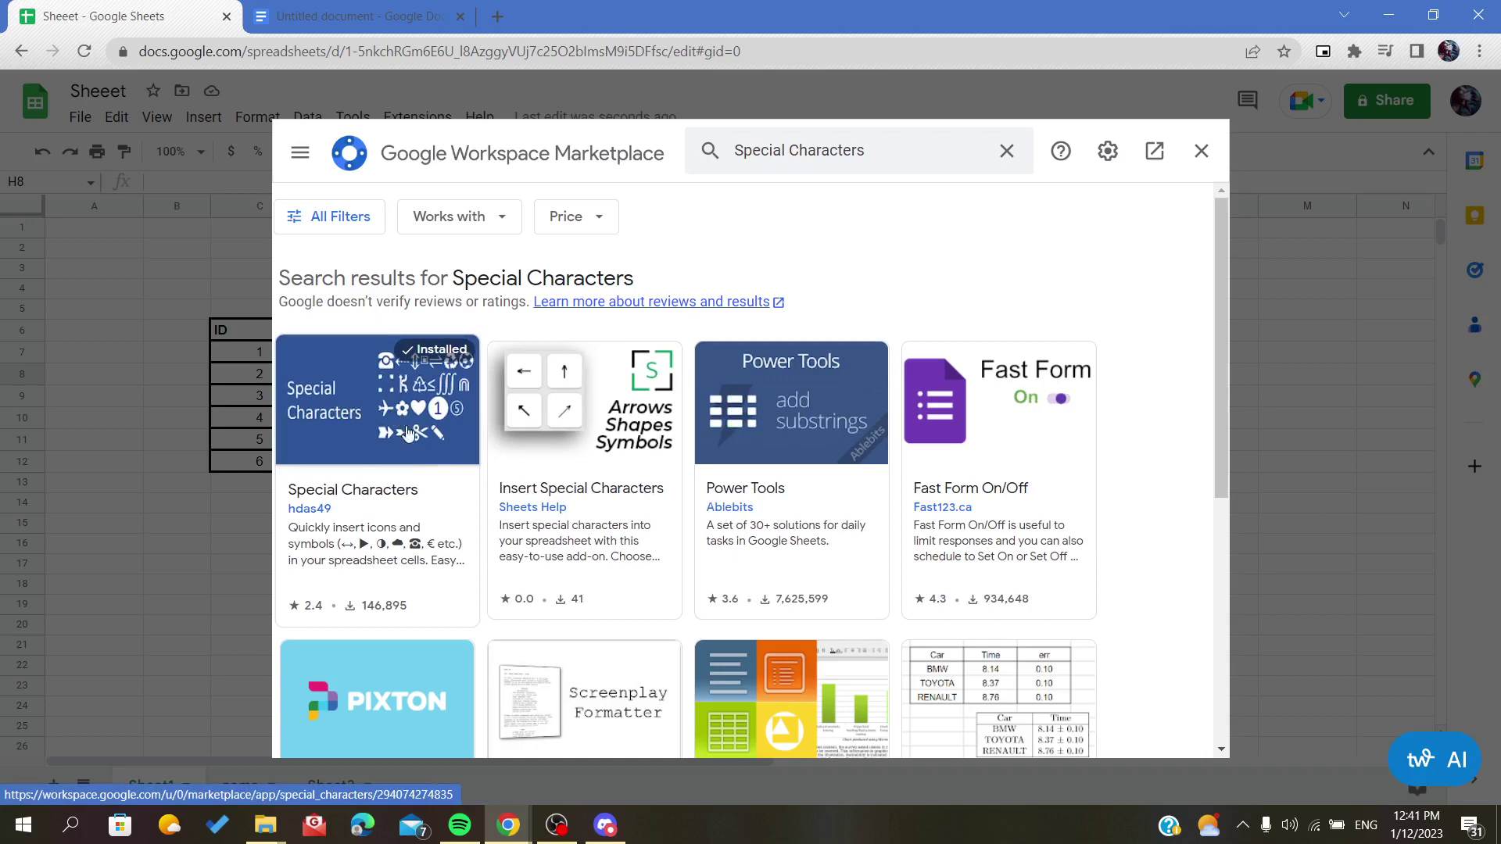
left_click(406, 432)
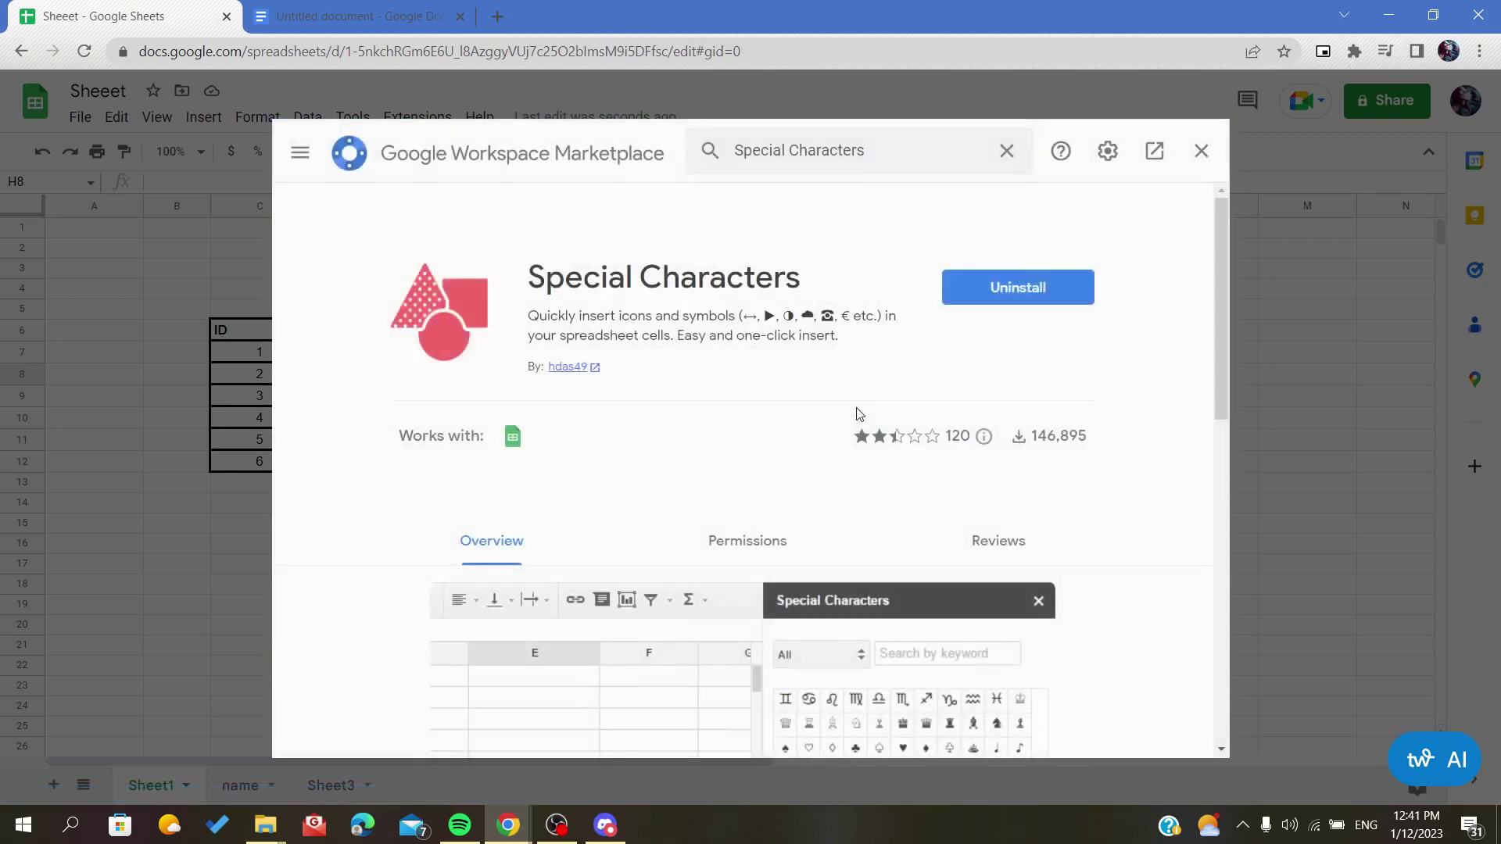
scroll(631, 426, "down", 1)
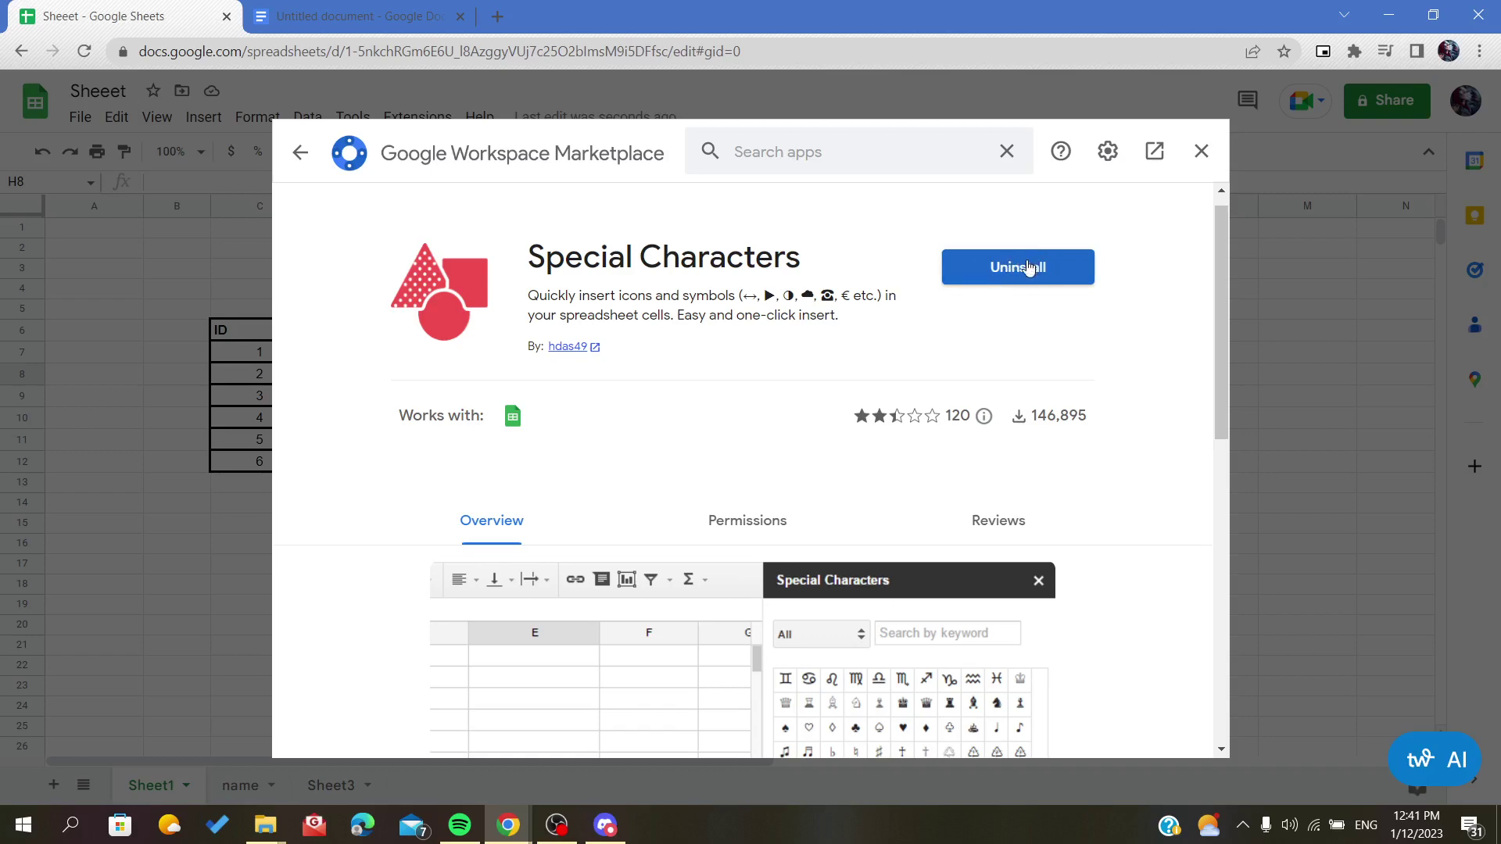
Uninstall Special Characters, reinstall it with account access granted, and close the Marketplace.
left_click(993, 286)
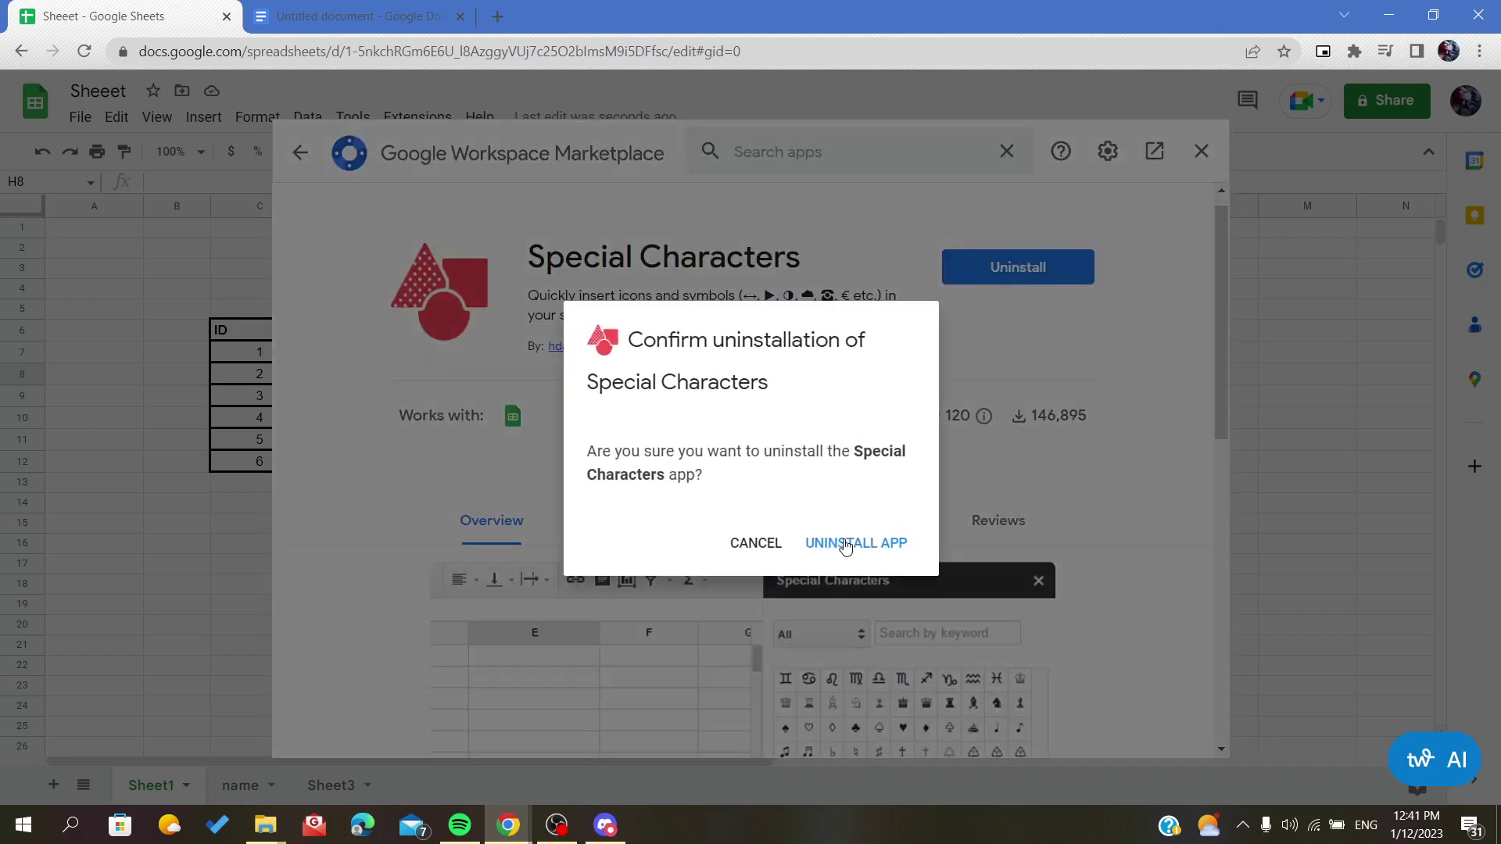
left_click(845, 545)
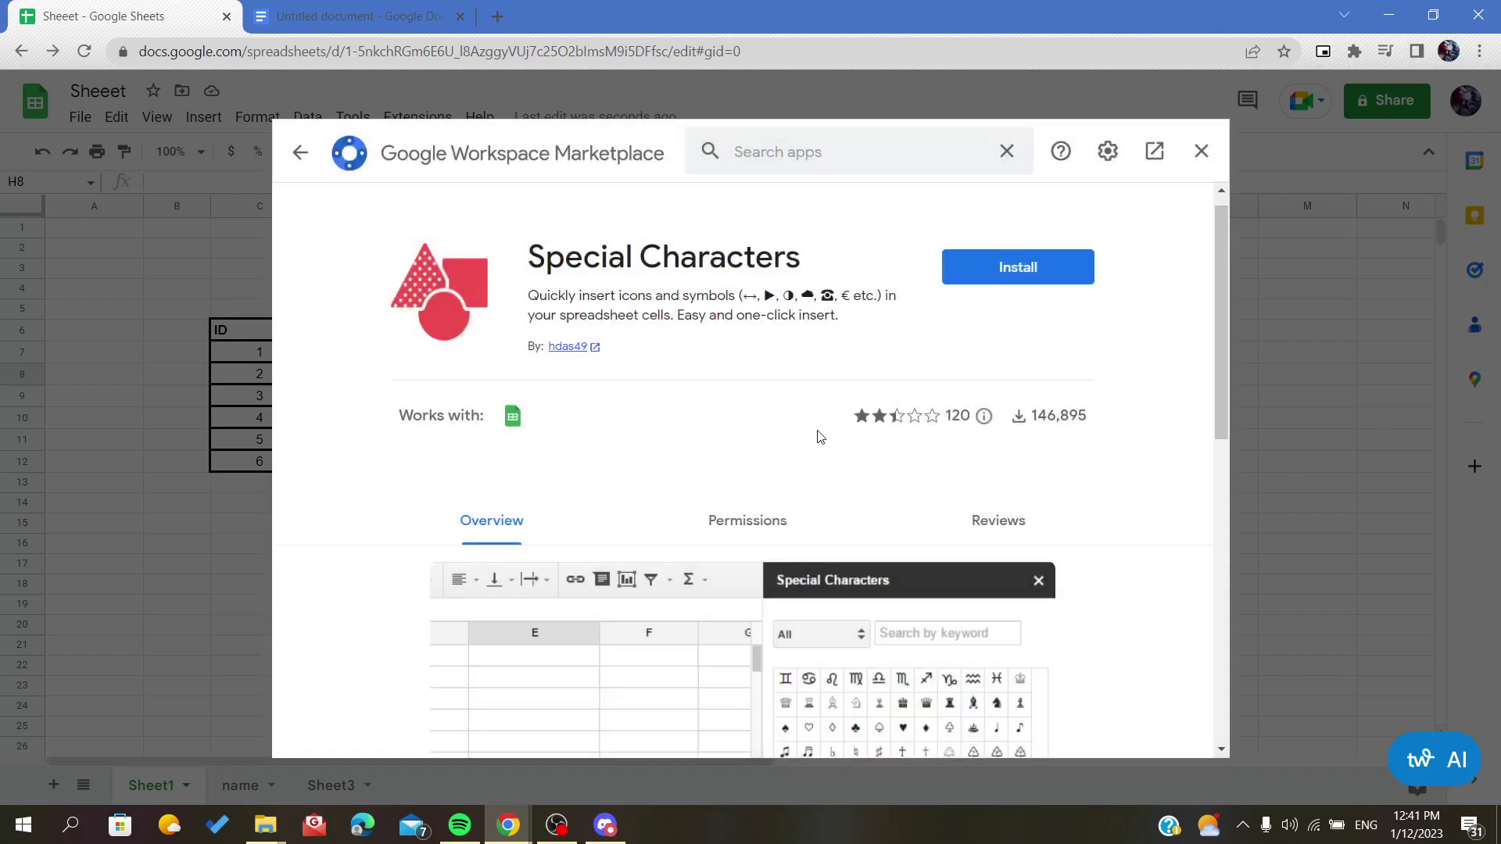
left_click(993, 266)
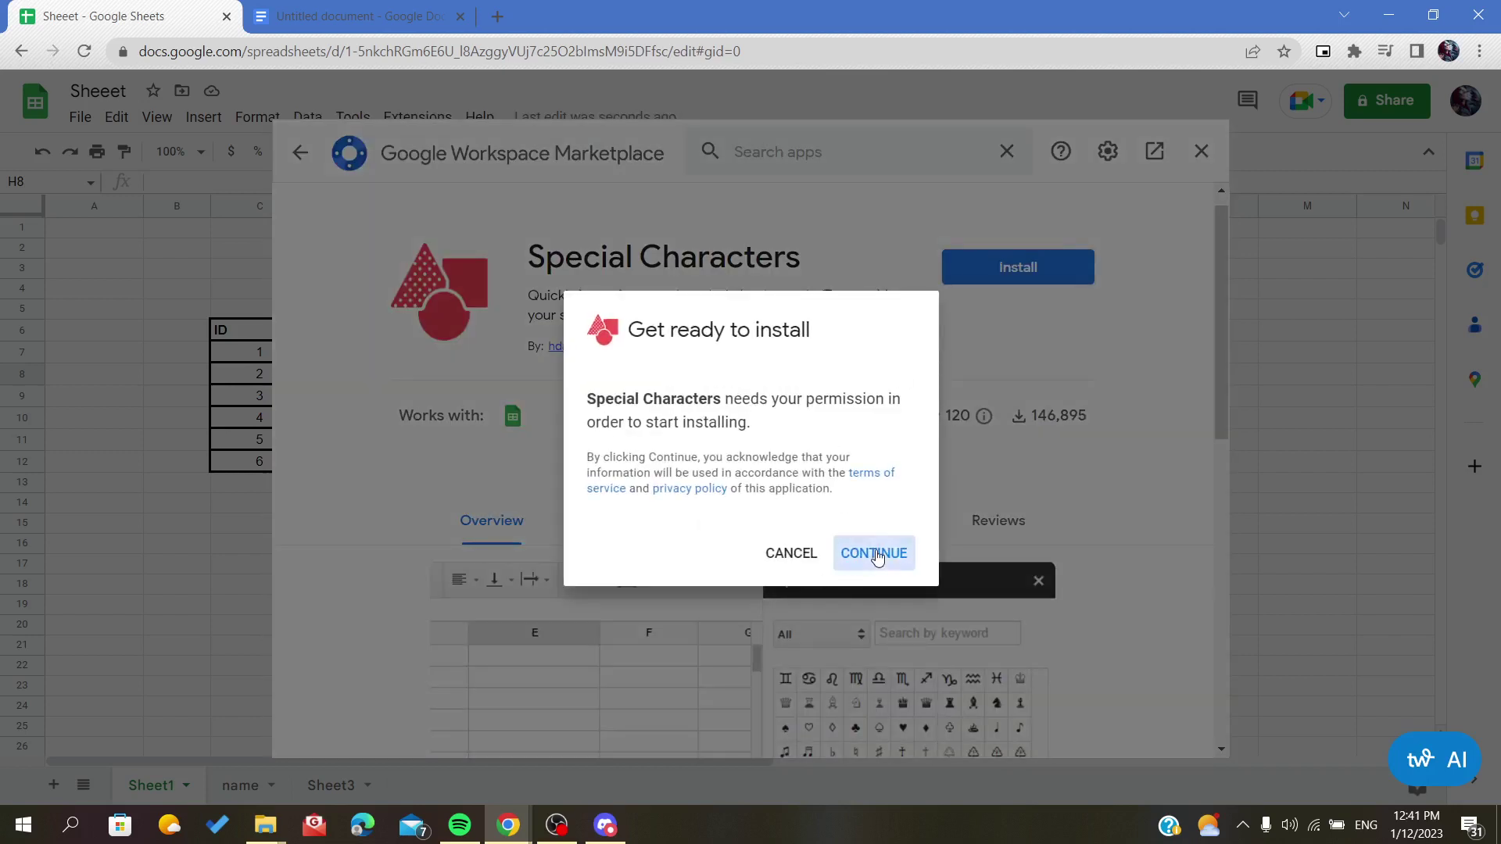
left_click(875, 554)
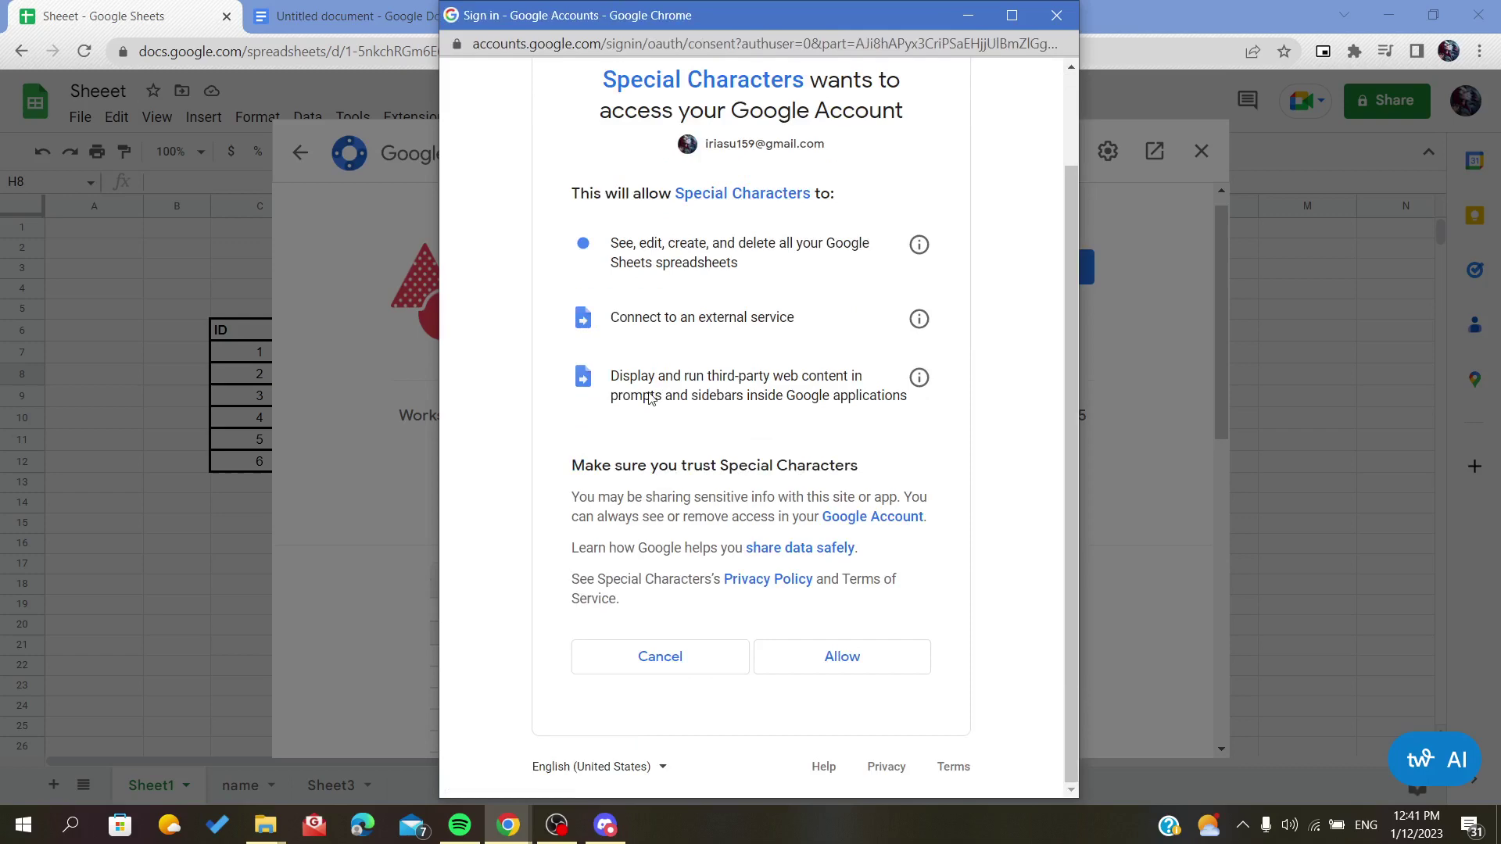
left_click(808, 663)
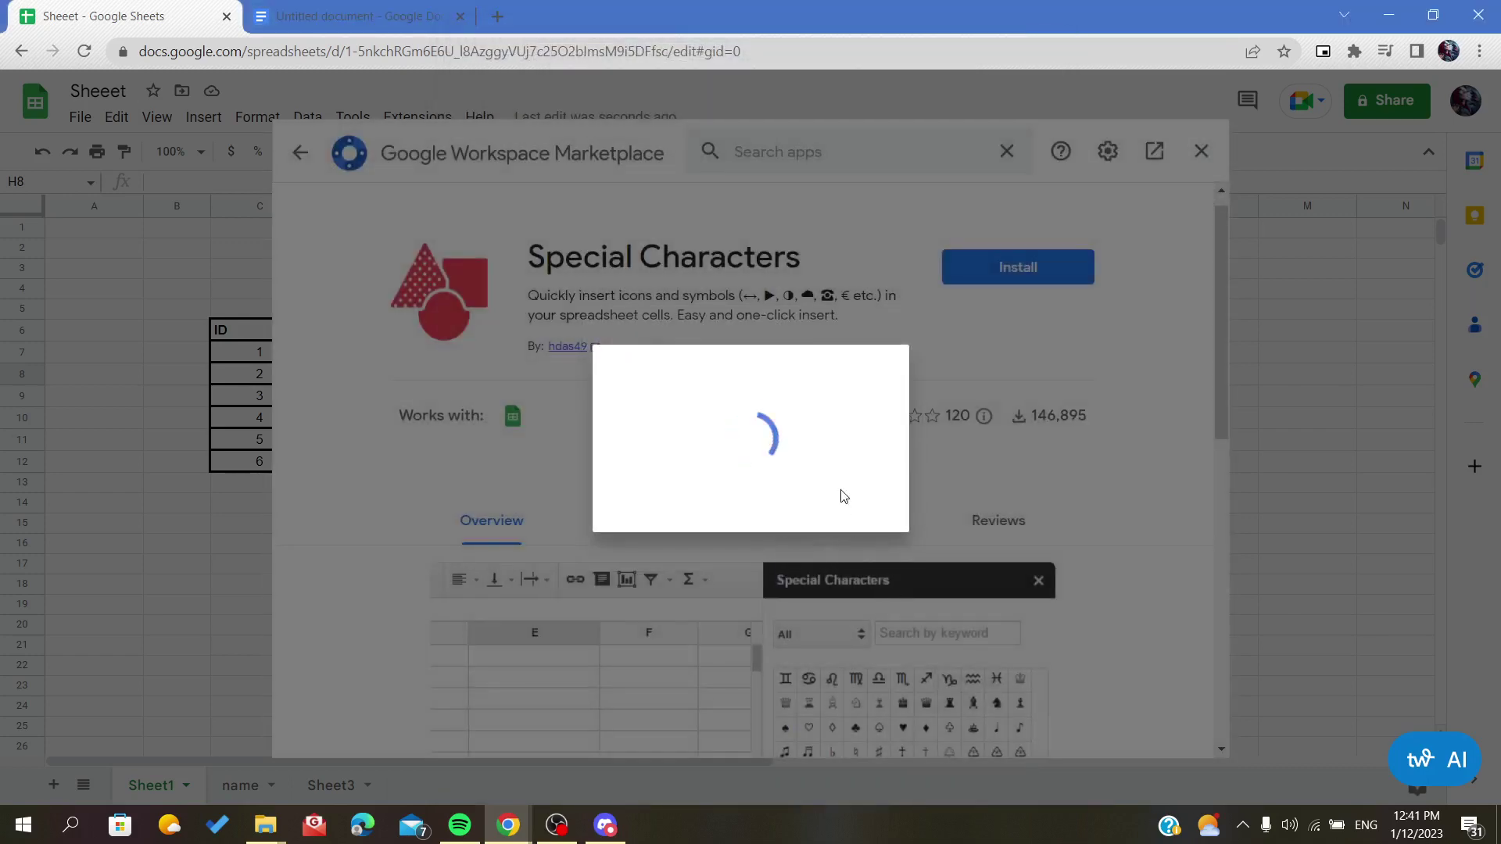
left_click(902, 660)
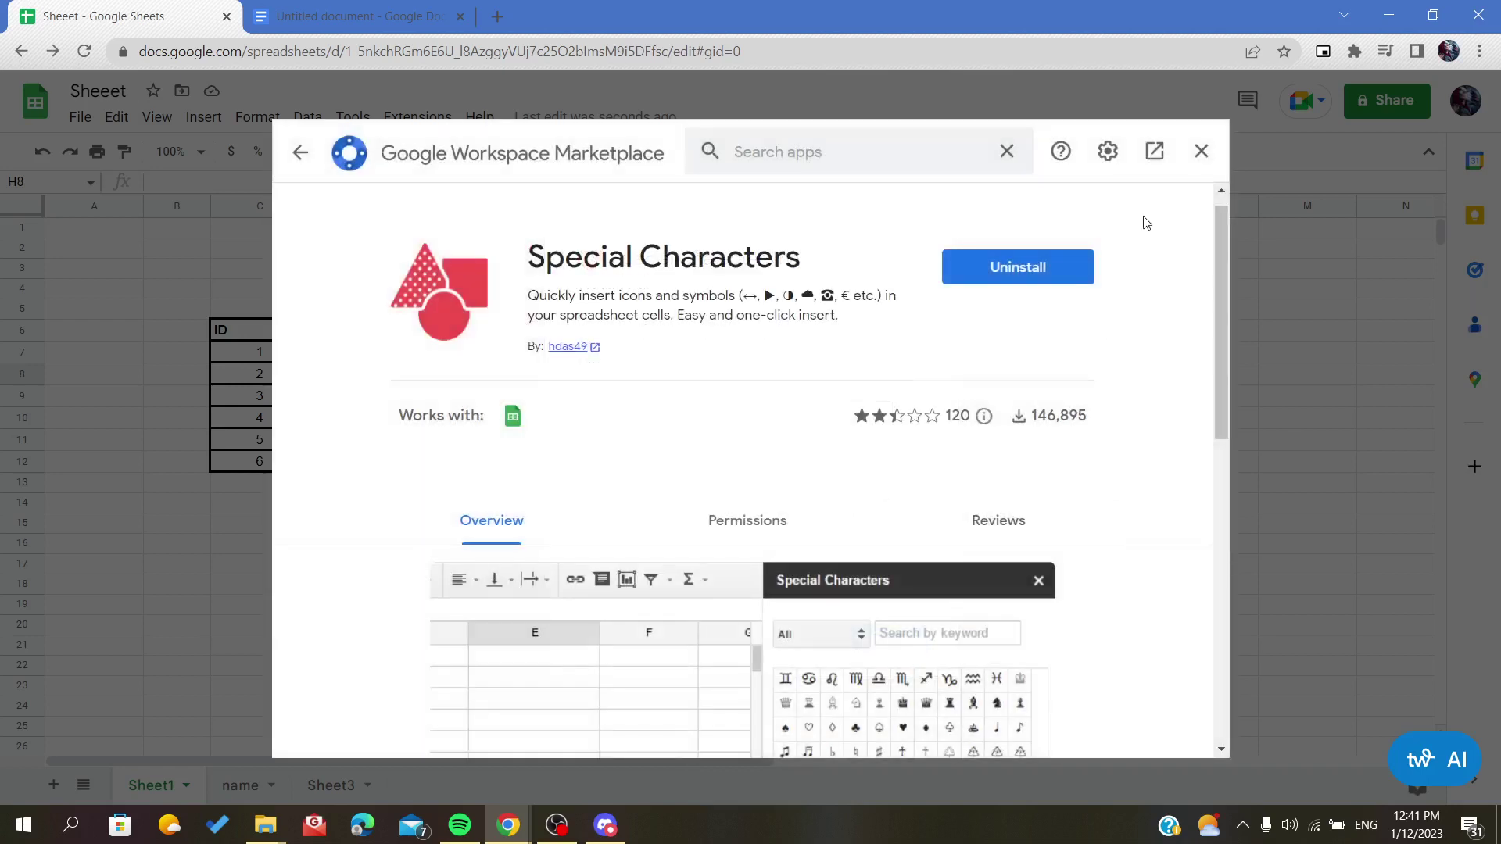
left_click(1202, 151)
Launch the Extensions > Special Characters > Insert sidebar, then select cell G9.
left_click(831, 386)
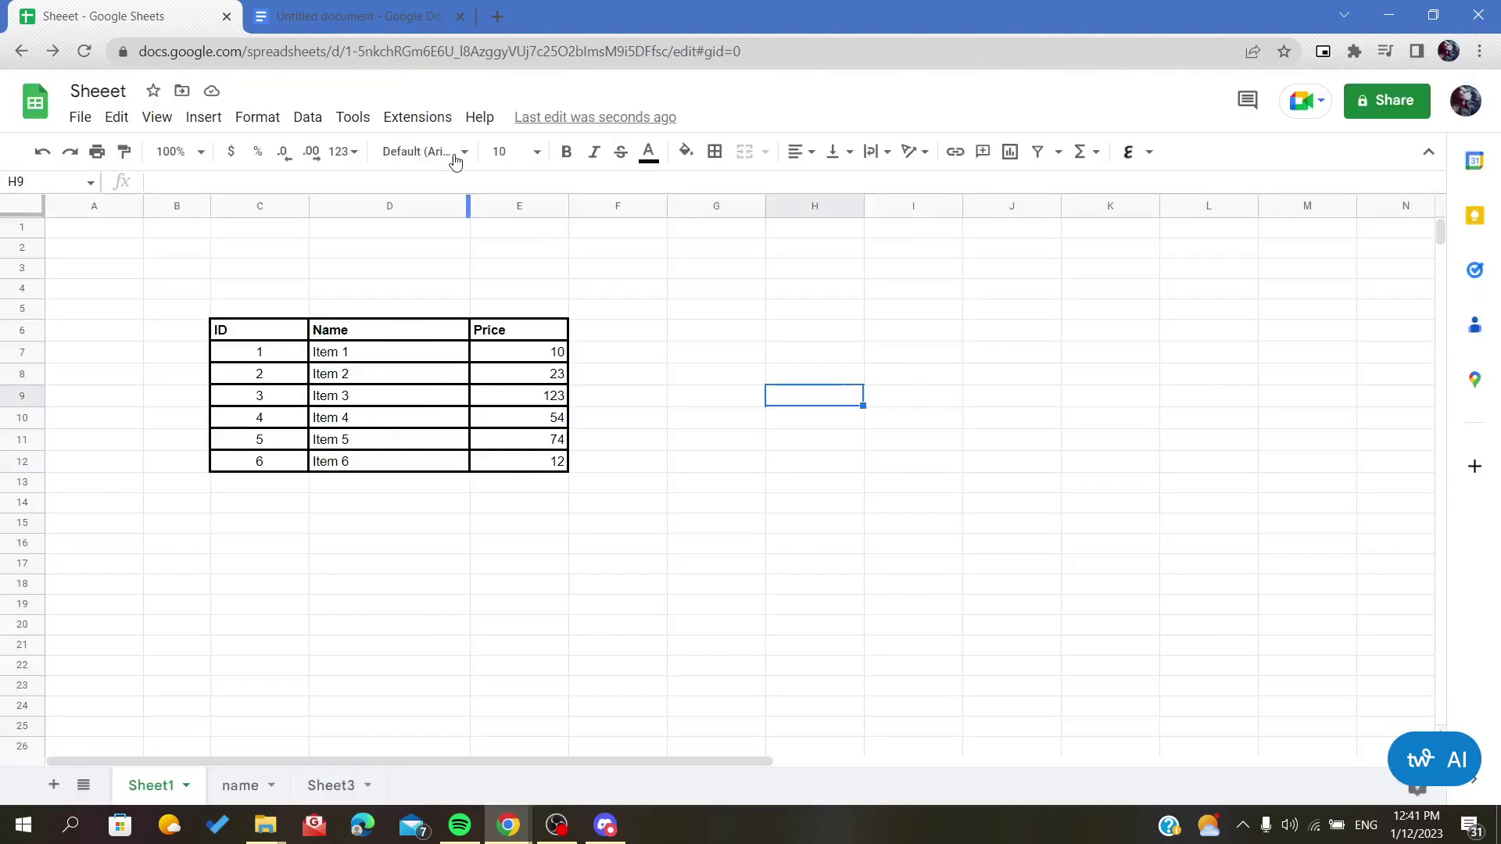
left_click(416, 119)
mouse_move(473, 340)
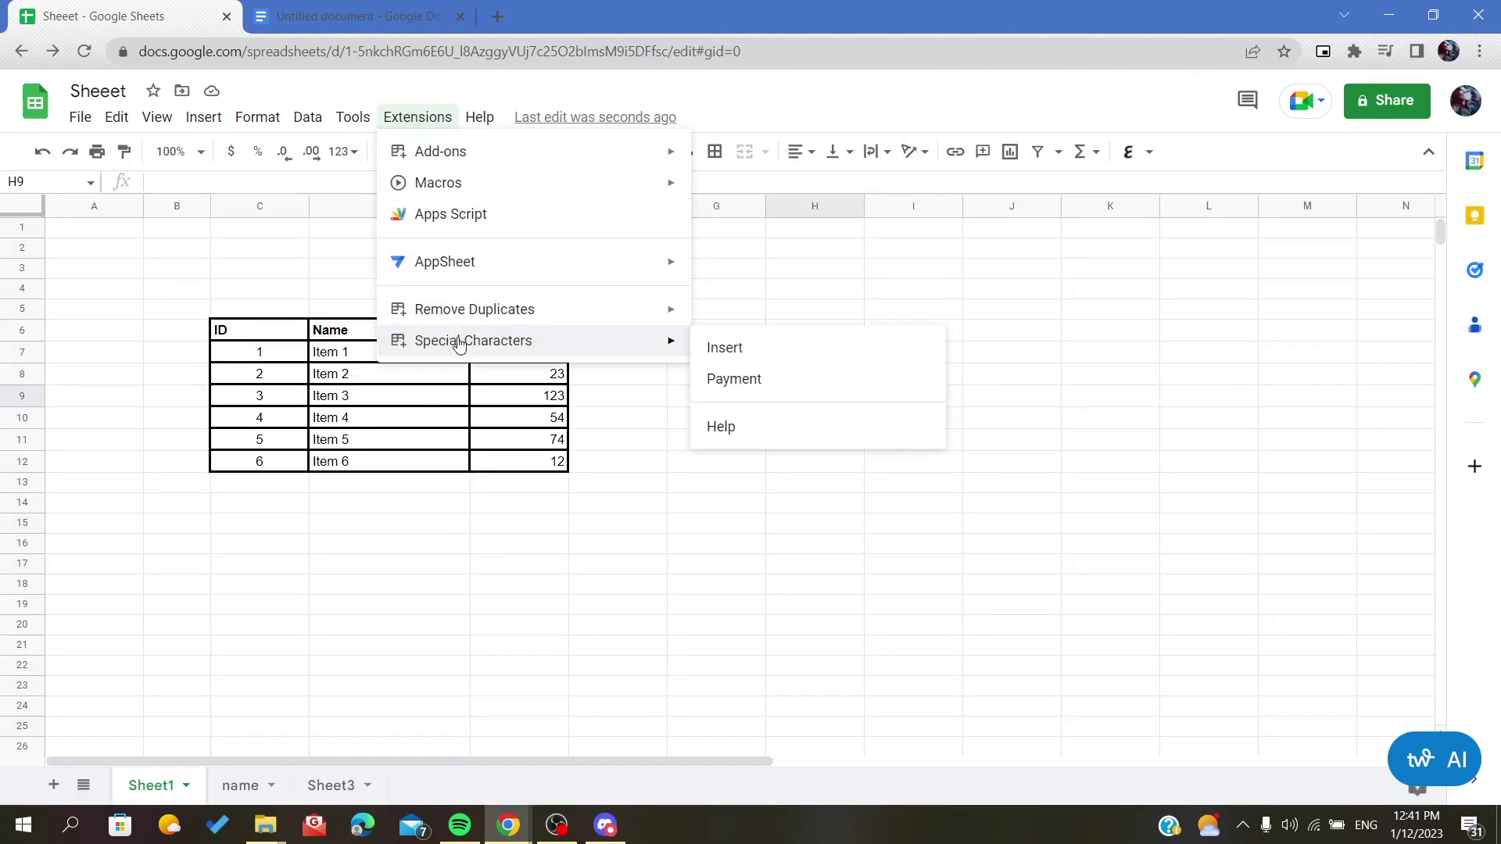
left_click(751, 351)
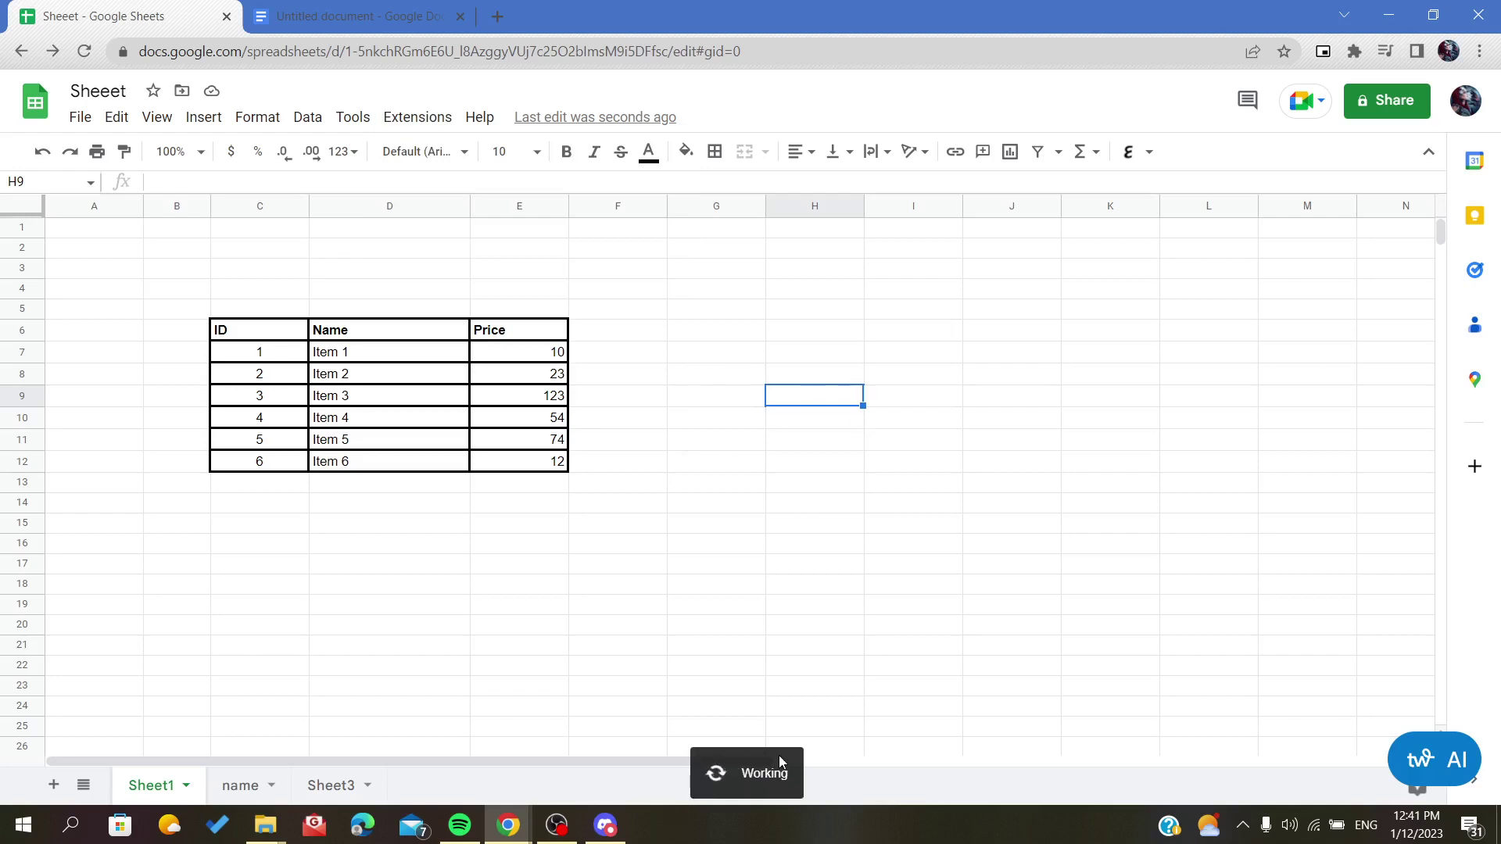
left_click(733, 400)
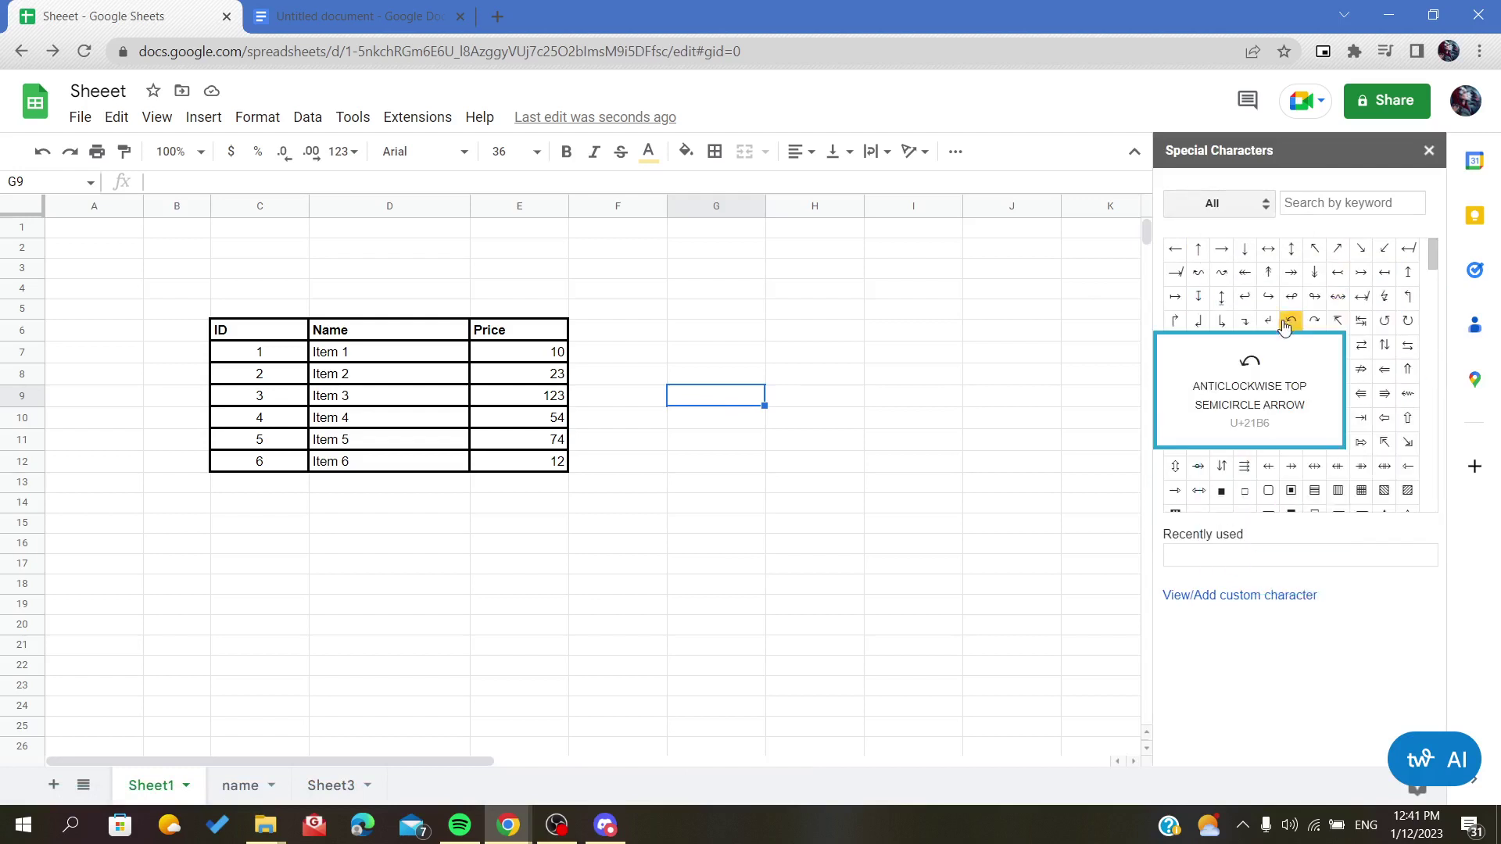
scroll(1271, 438, "down", 1)
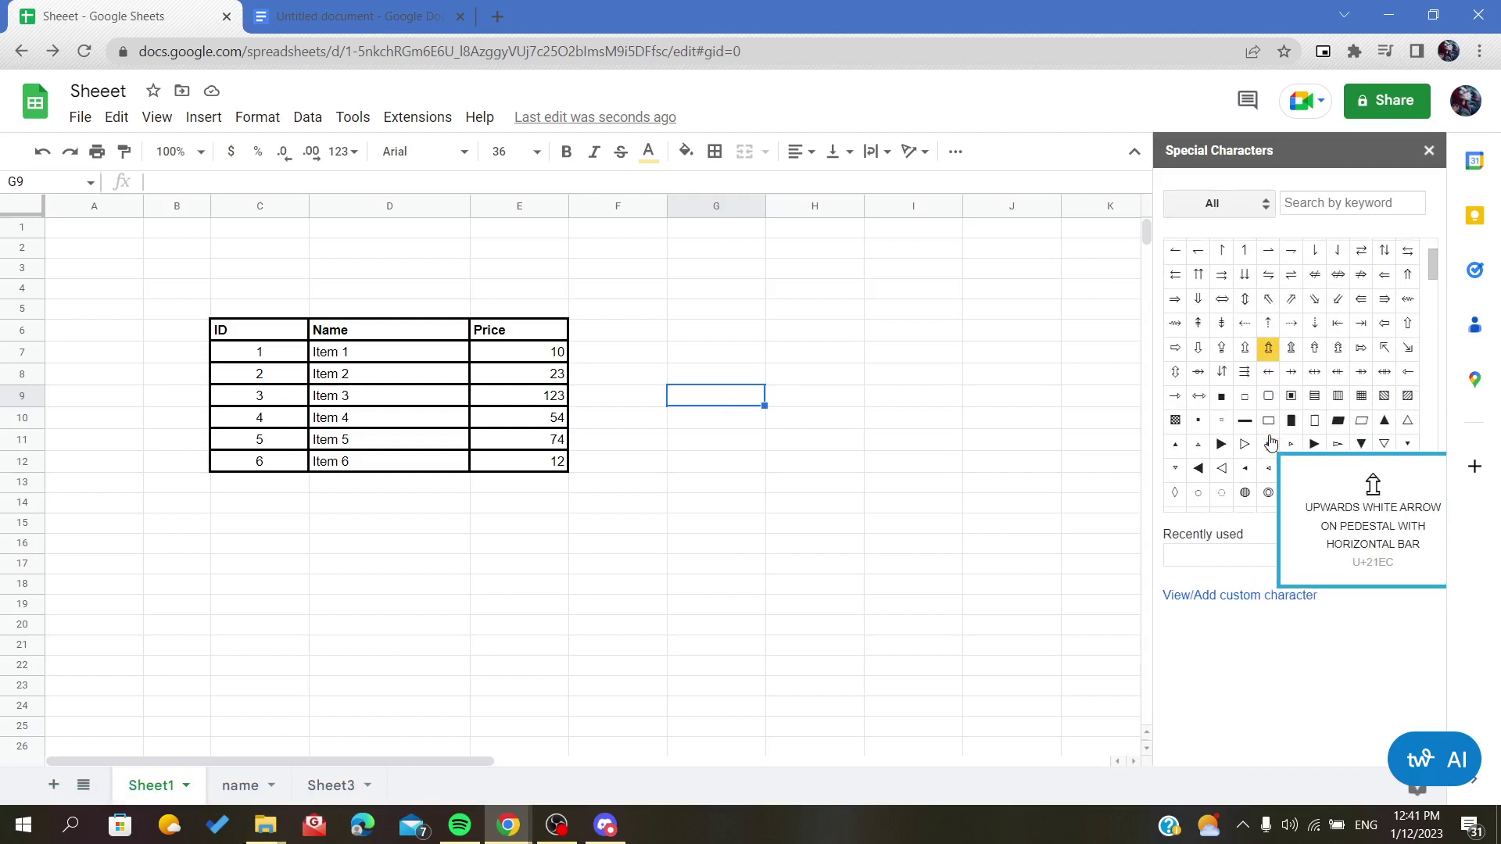
scroll(1271, 443, "down", 1)
left_click(802, 351)
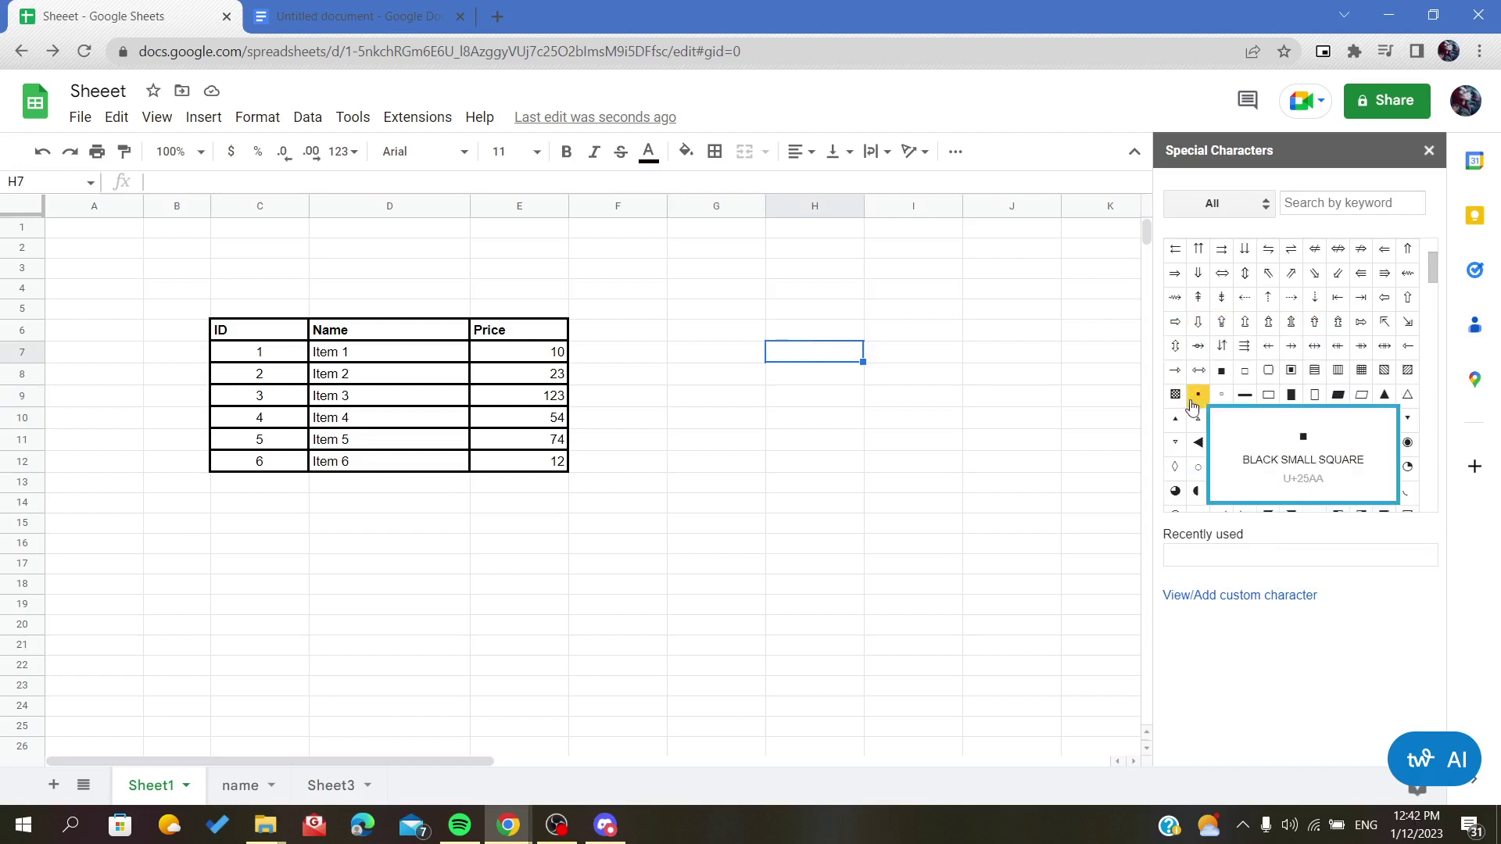
left_click(1221, 326)
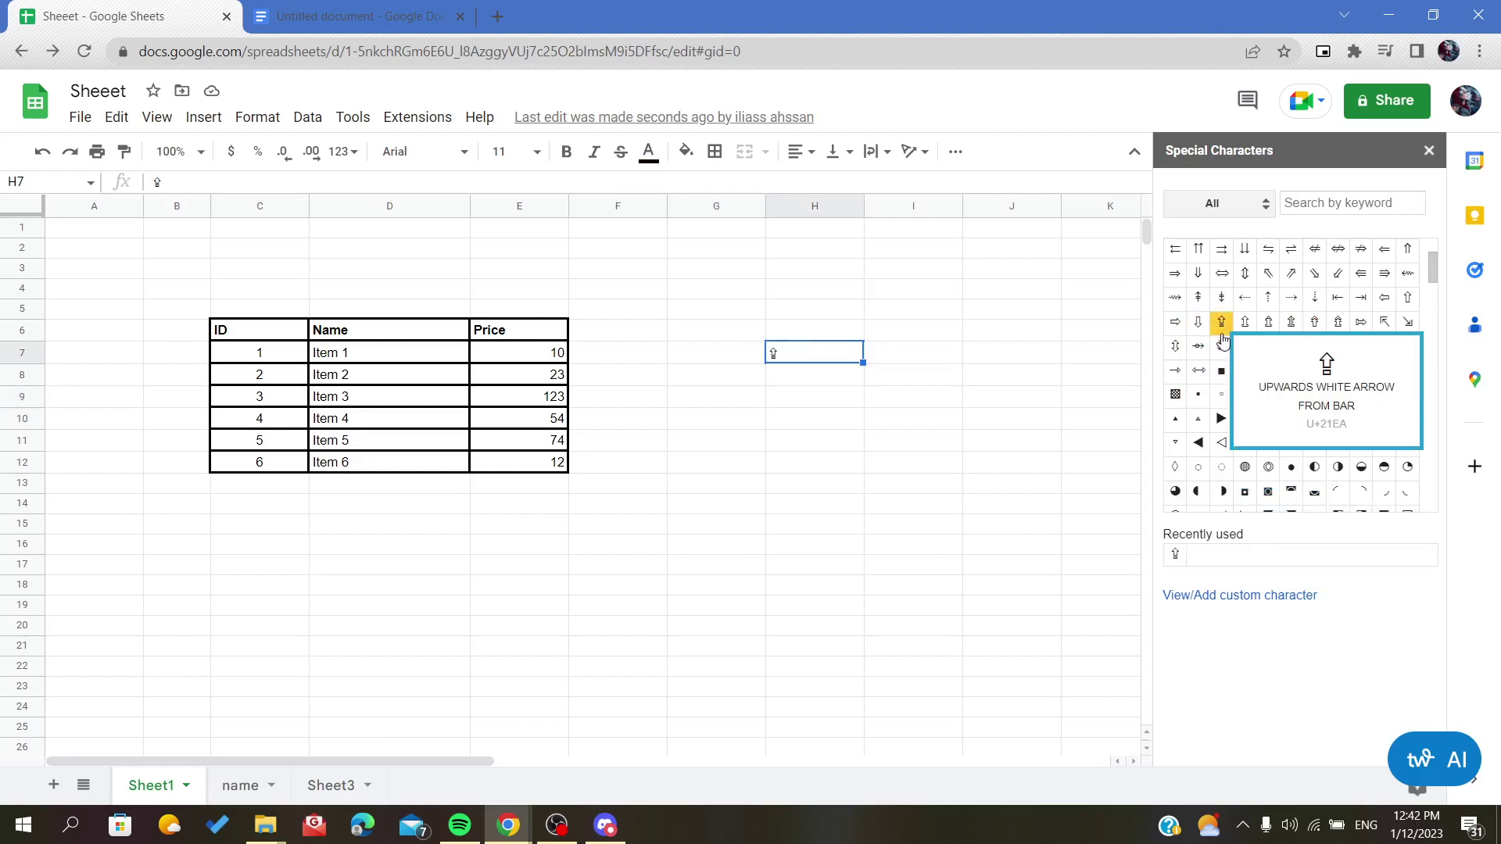
left_click(1222, 367)
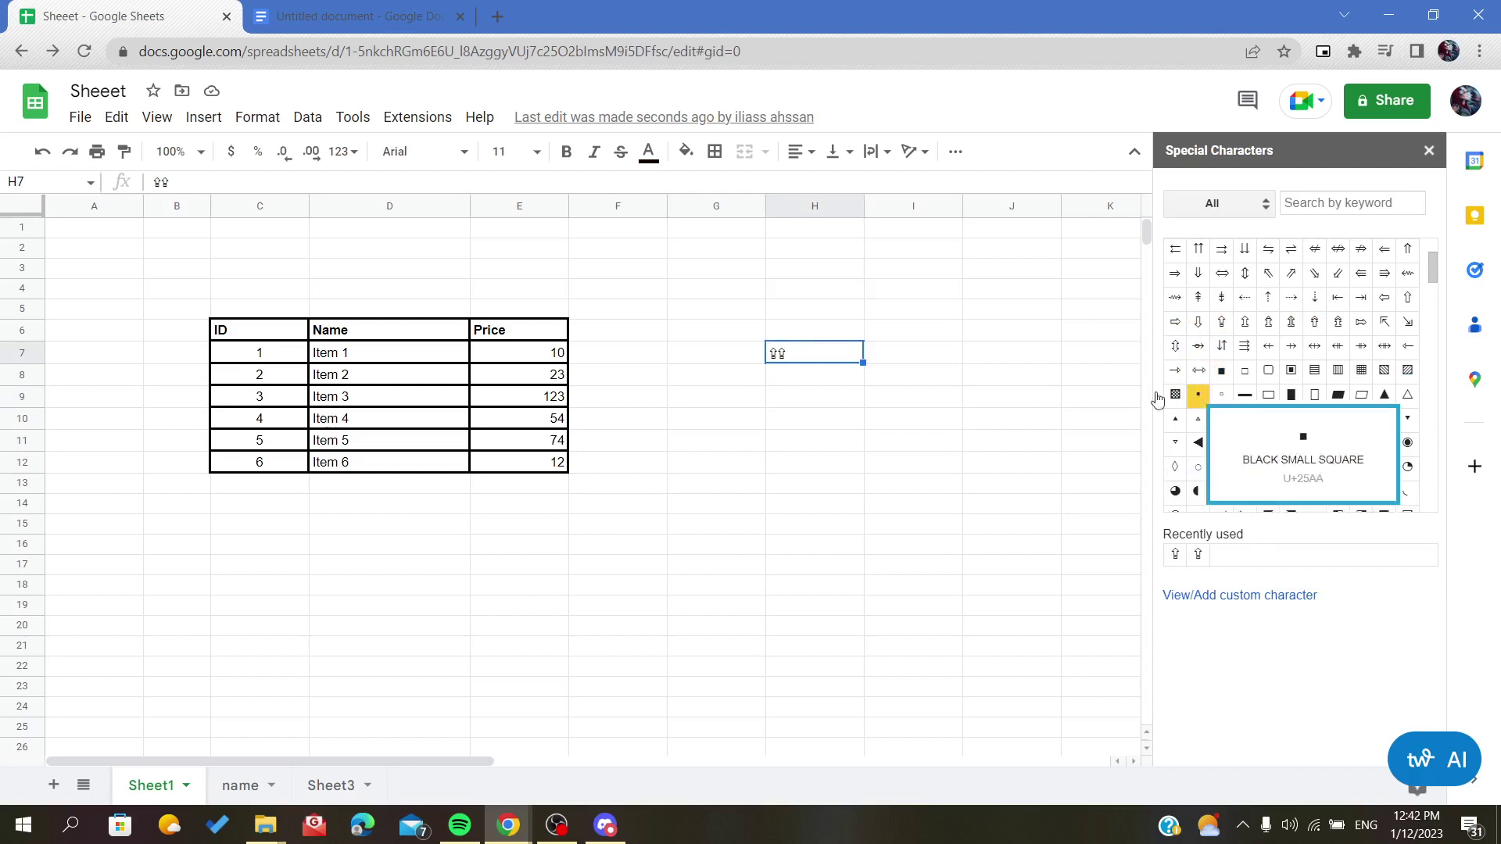
double_click(799, 358)
left_click_drag(800, 356, 728, 354)
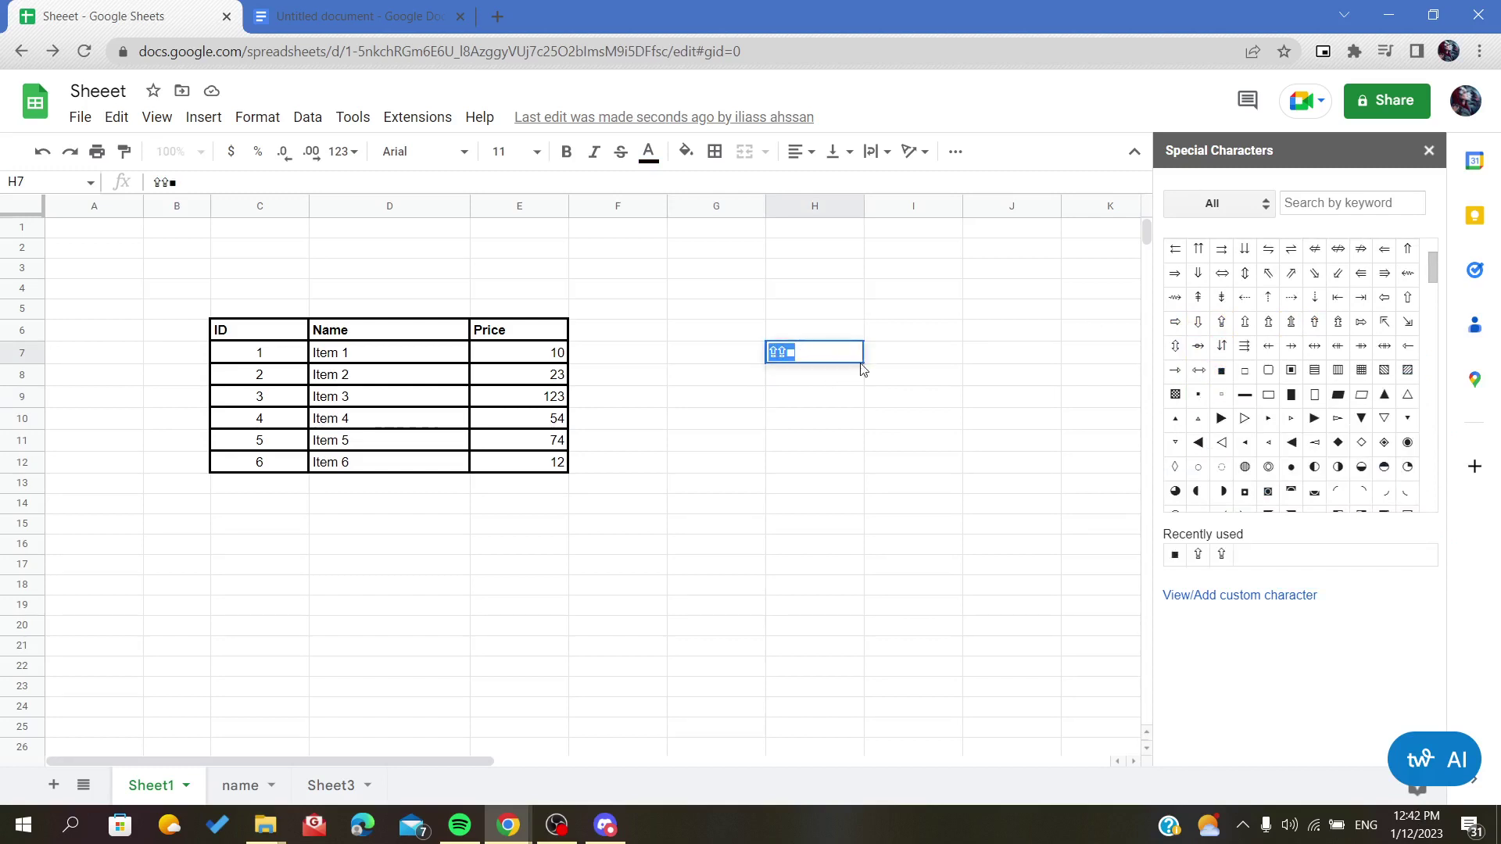
key("BackSpace")
left_click(532, 152)
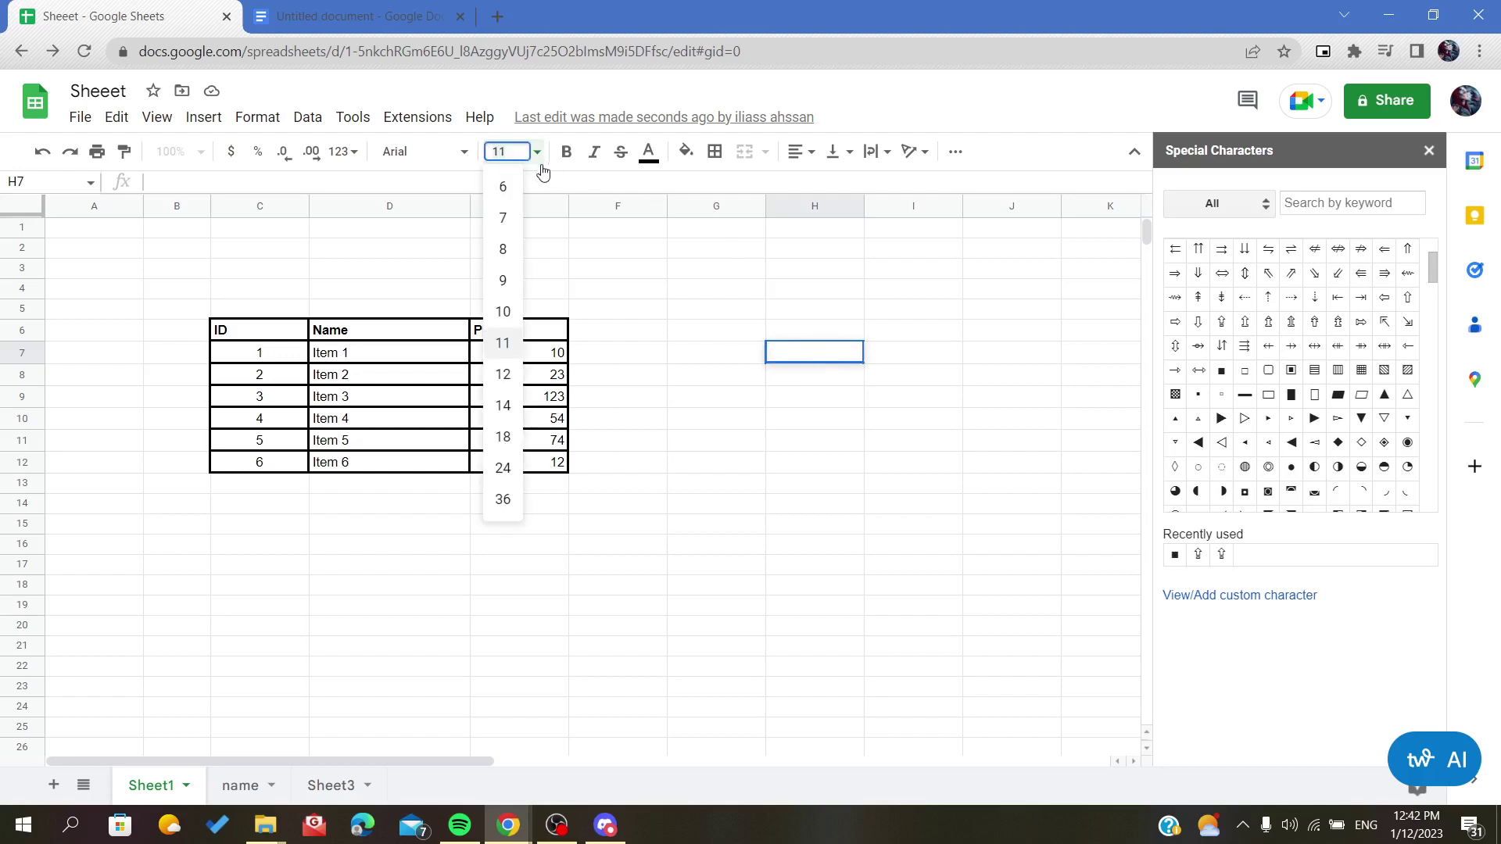
left_click(502, 498)
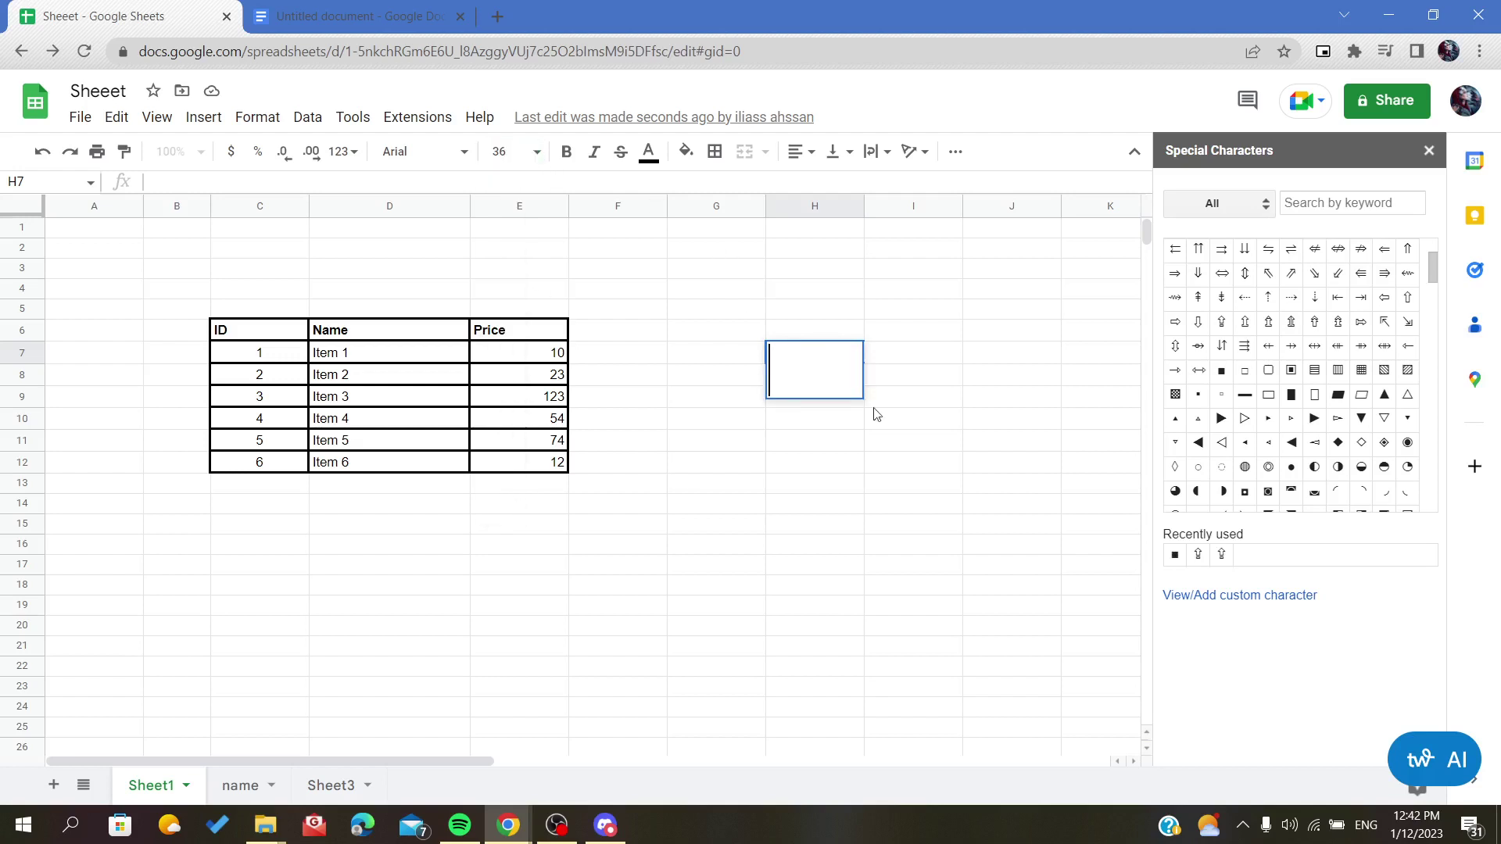
left_click(1316, 347)
Put a small left triangle and a white vertical rectangle into H7.
left_click(1290, 372)
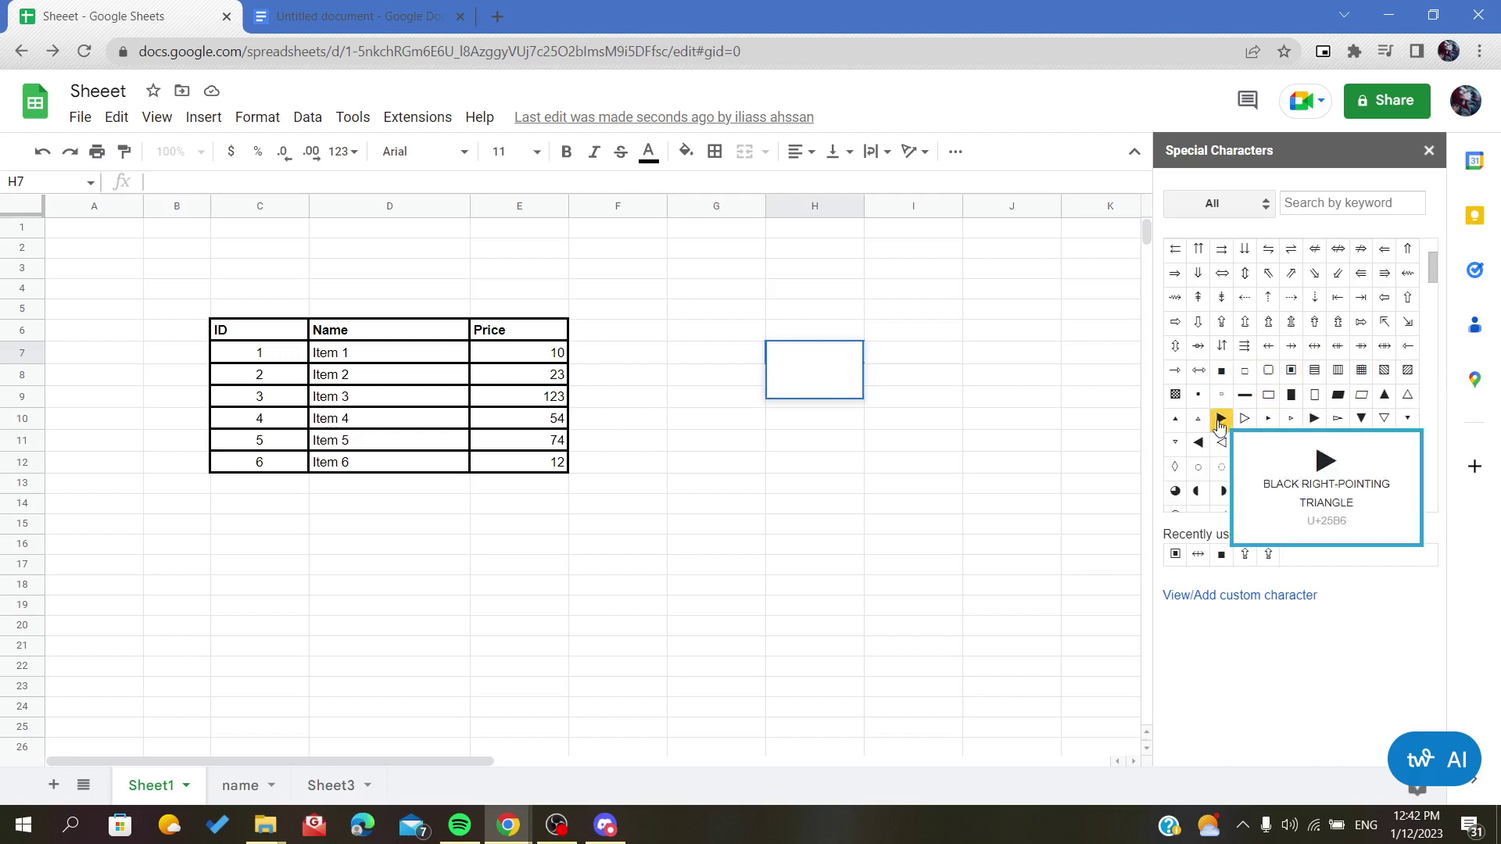
left_click(802, 439)
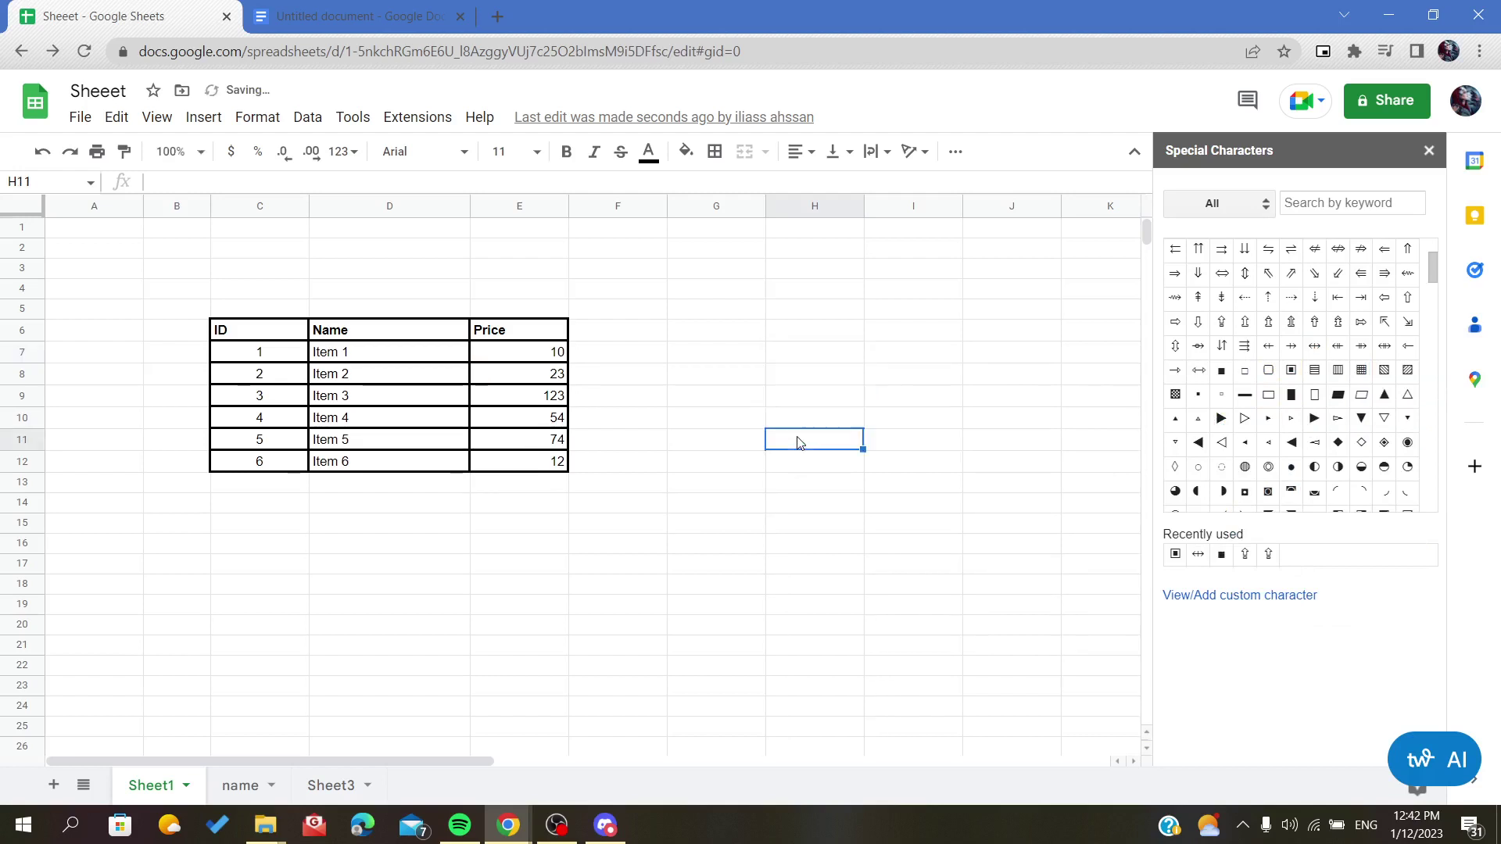
left_click(790, 348)
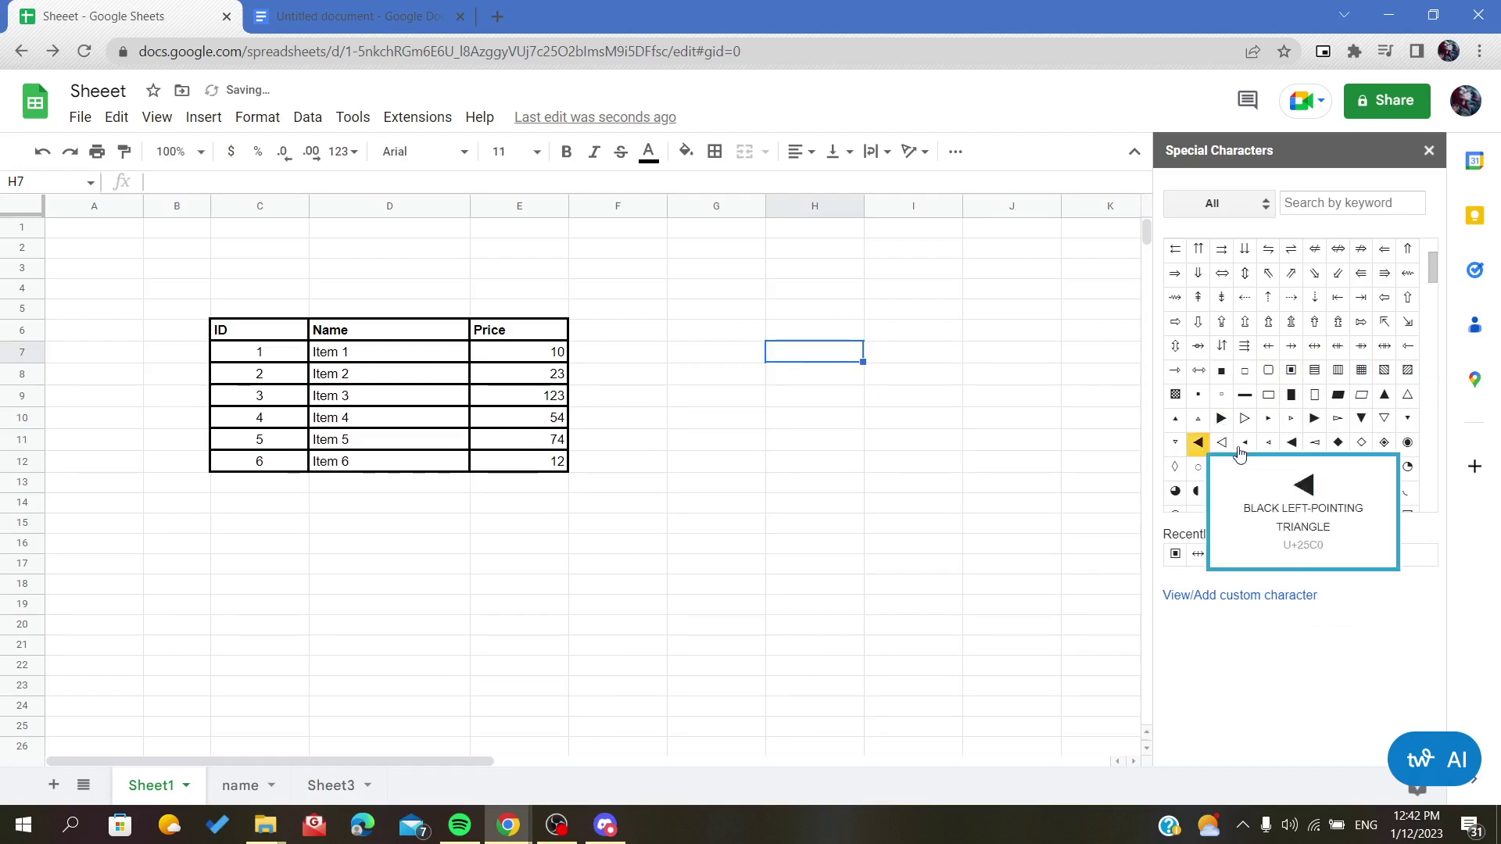
left_click(1294, 452)
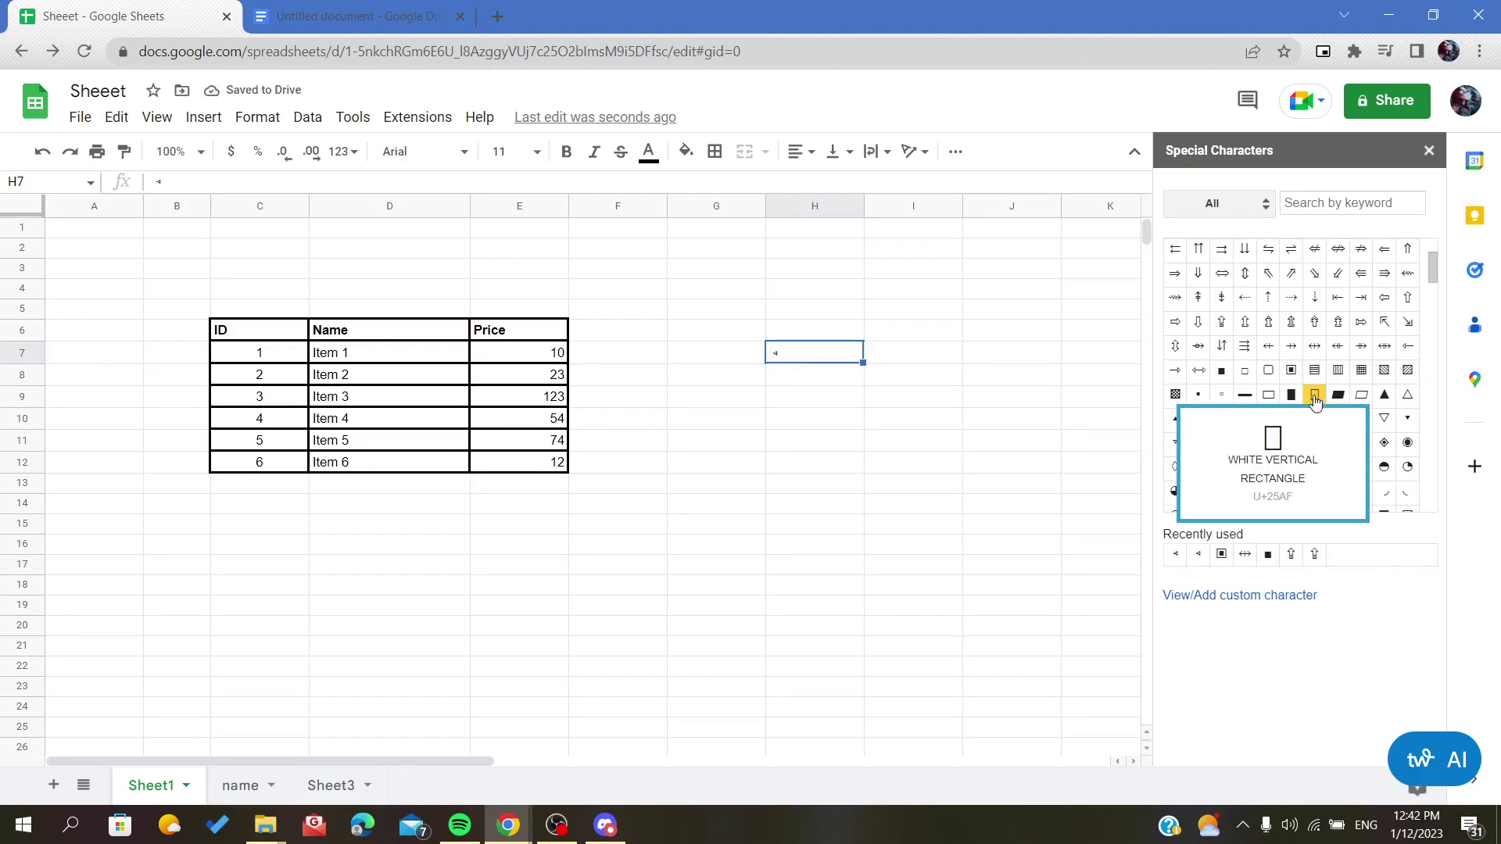
left_click(1314, 394)
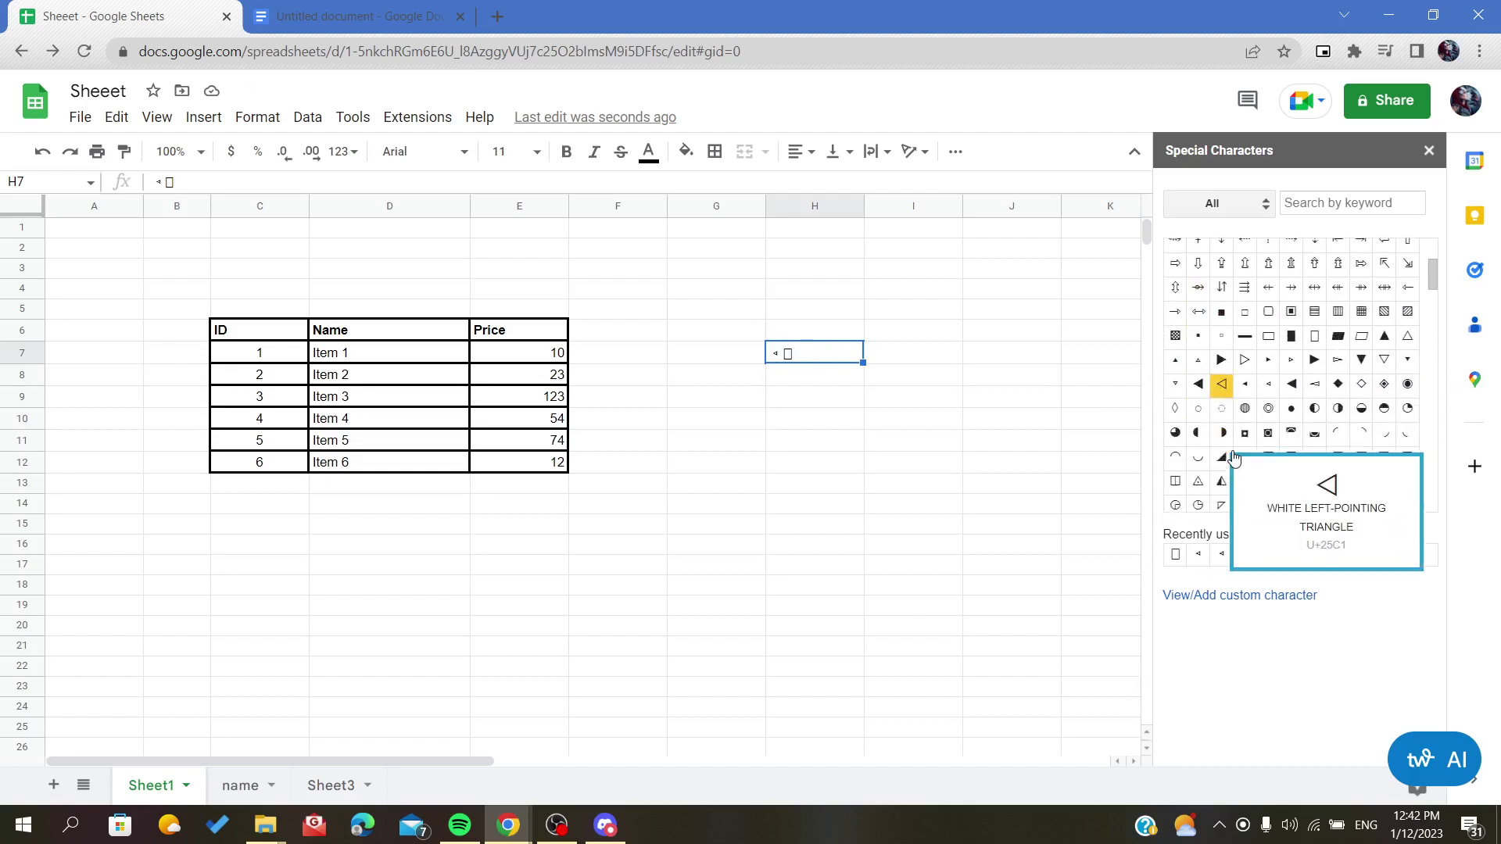
scroll(1217, 462, "down", 2)
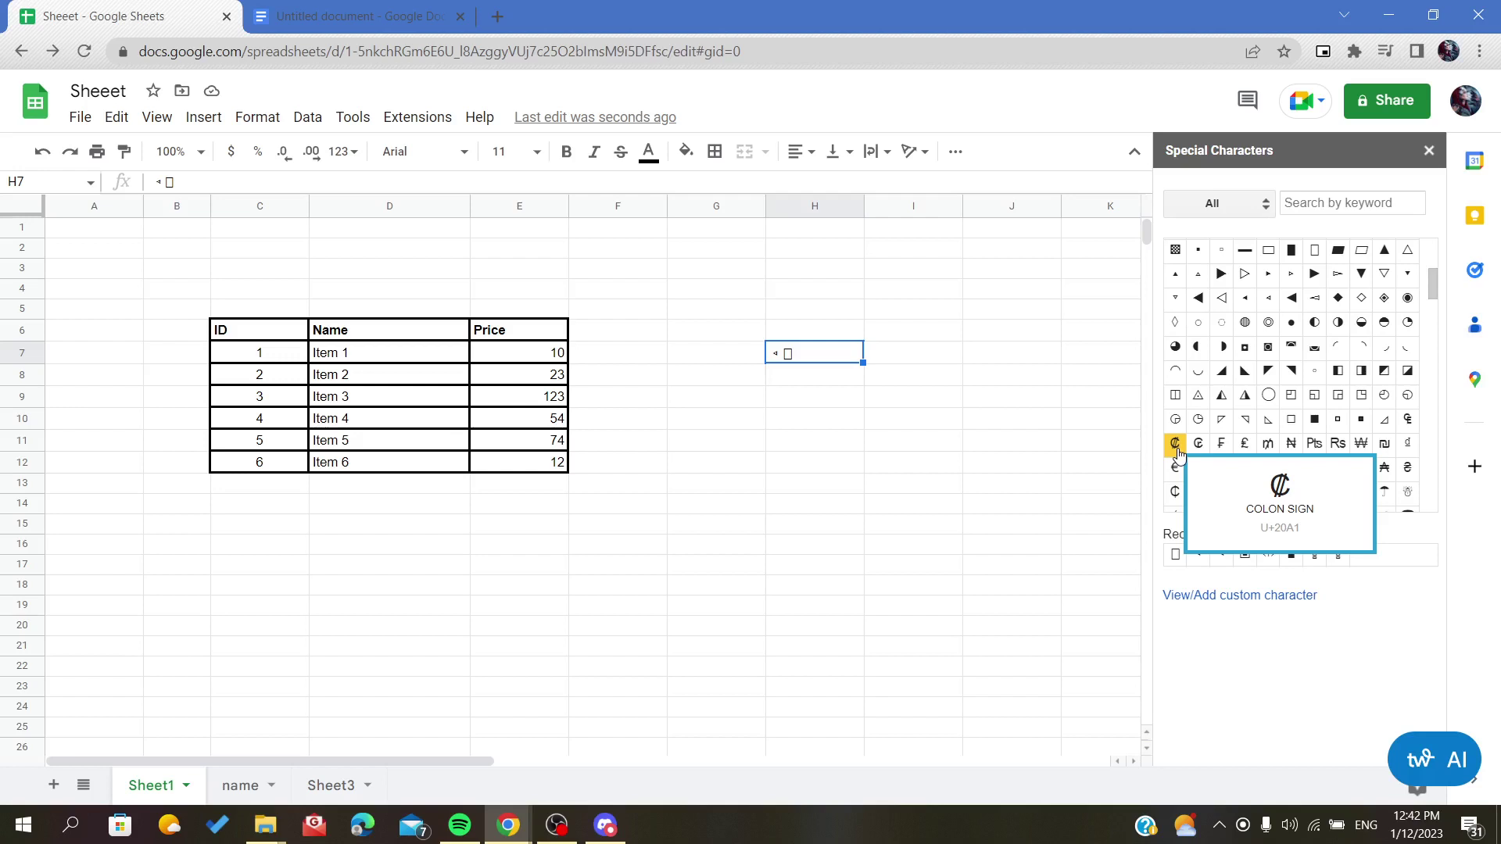
Append colon and euro currency signs plus two Taurus signs to H7.
left_click(1176, 445)
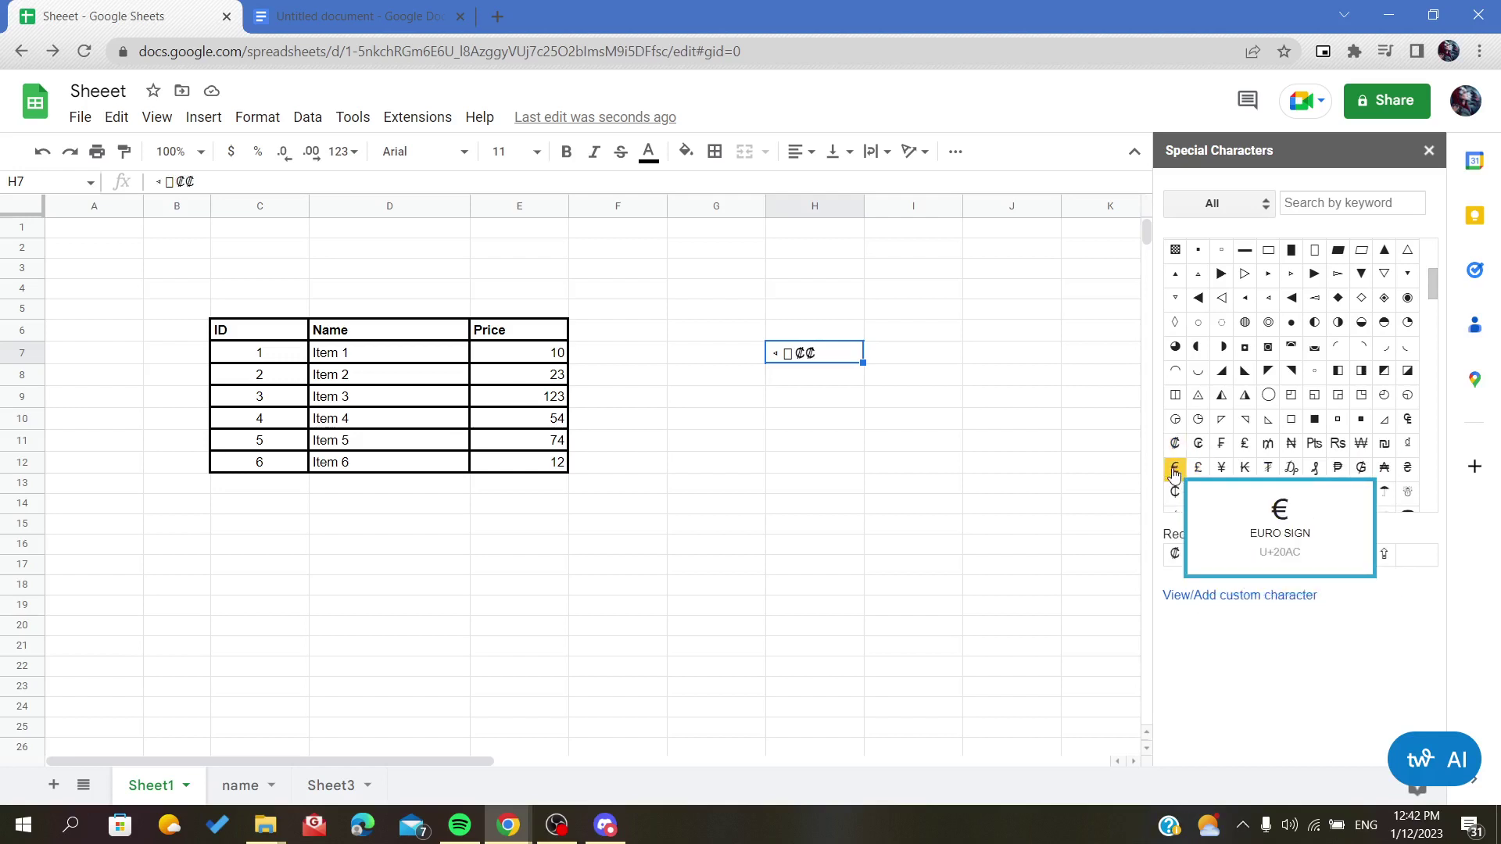
left_click(1176, 469)
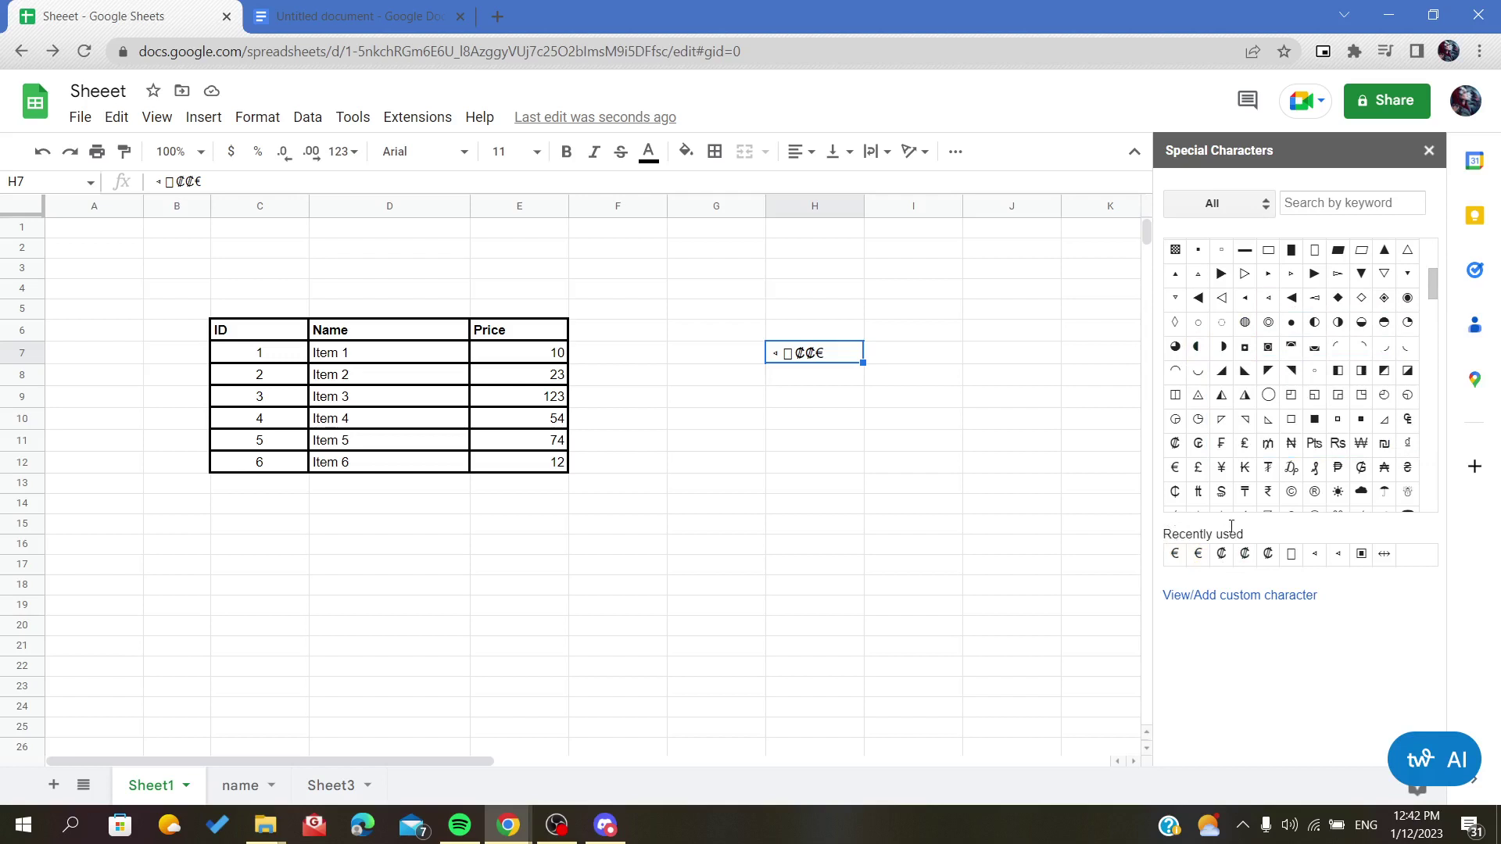
scroll(1266, 406, "down", 3)
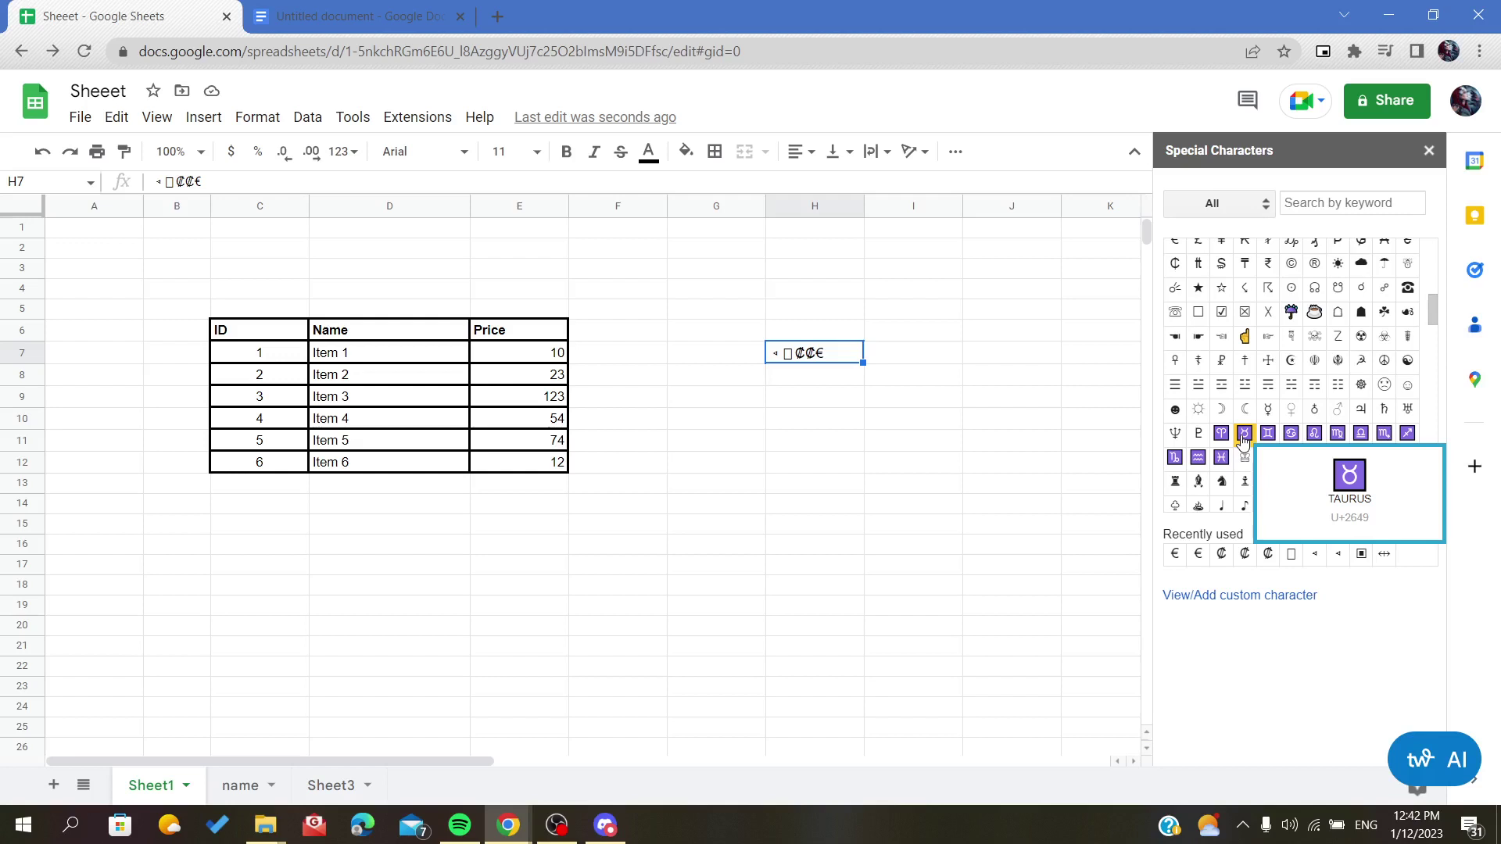
left_click(1244, 435)
left_click(1244, 435)
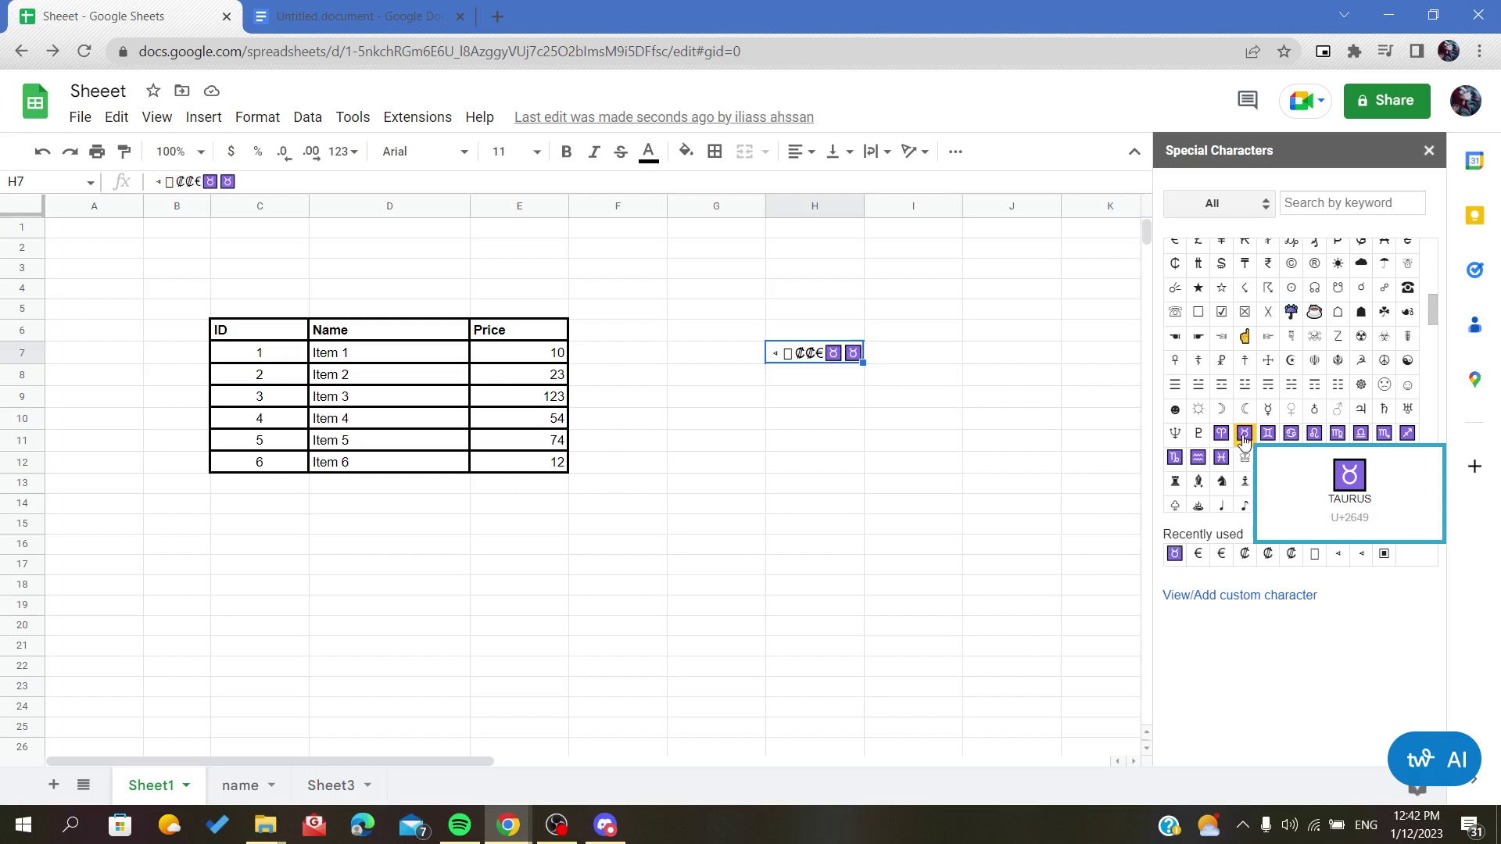
left_click(873, 376)
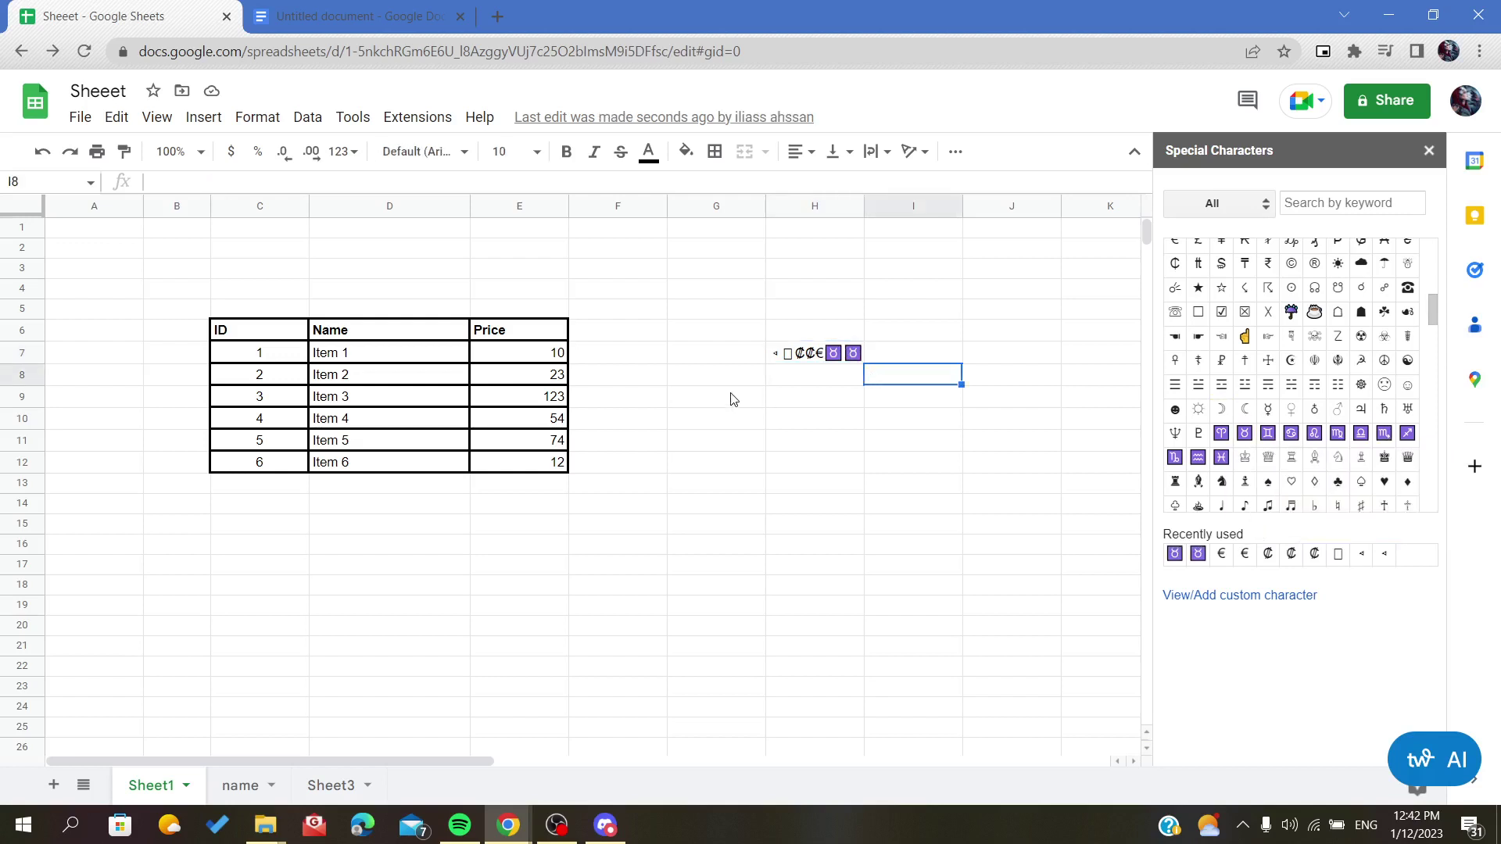